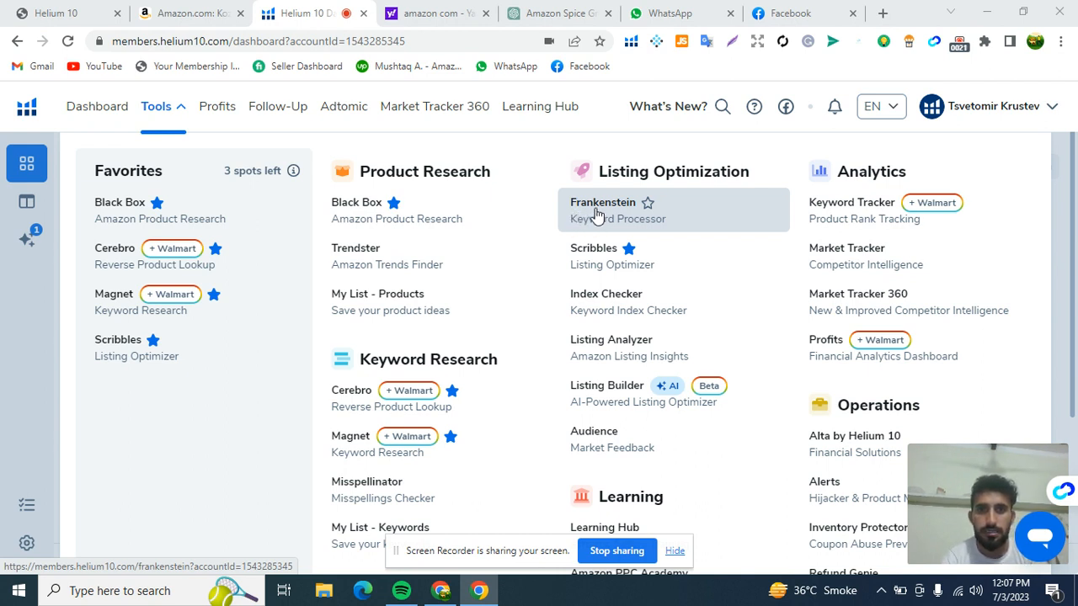
- Open the Frankenstein keyword processor and look over its output settings
{"action": "left_click", "coordinate": [594, 216]}
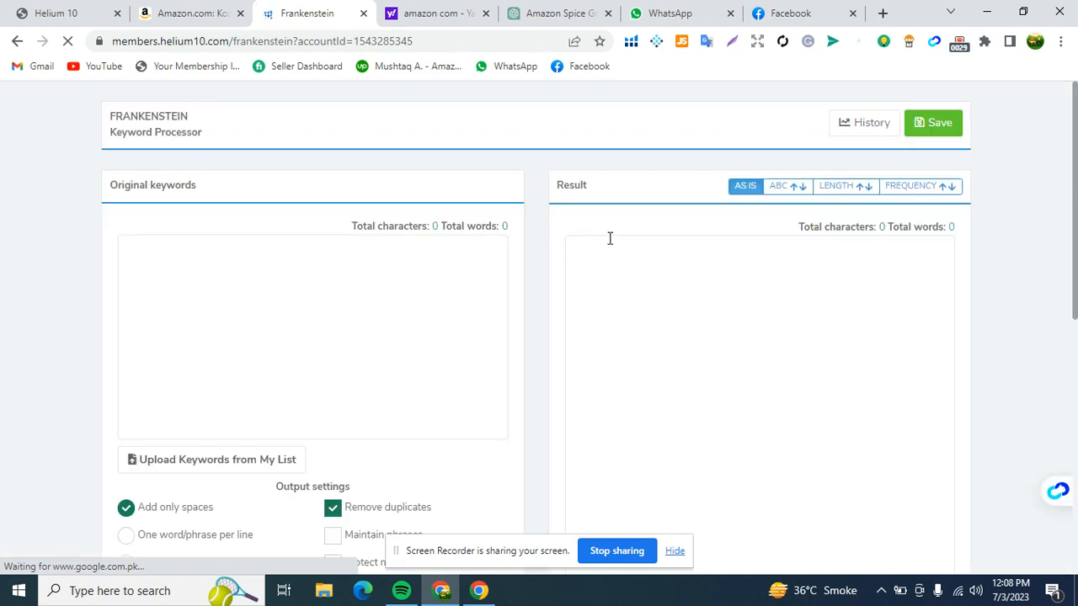
{"action": "scroll", "coordinate": [377, 329], "scroll_direction": "down", "scroll_amount": 3}
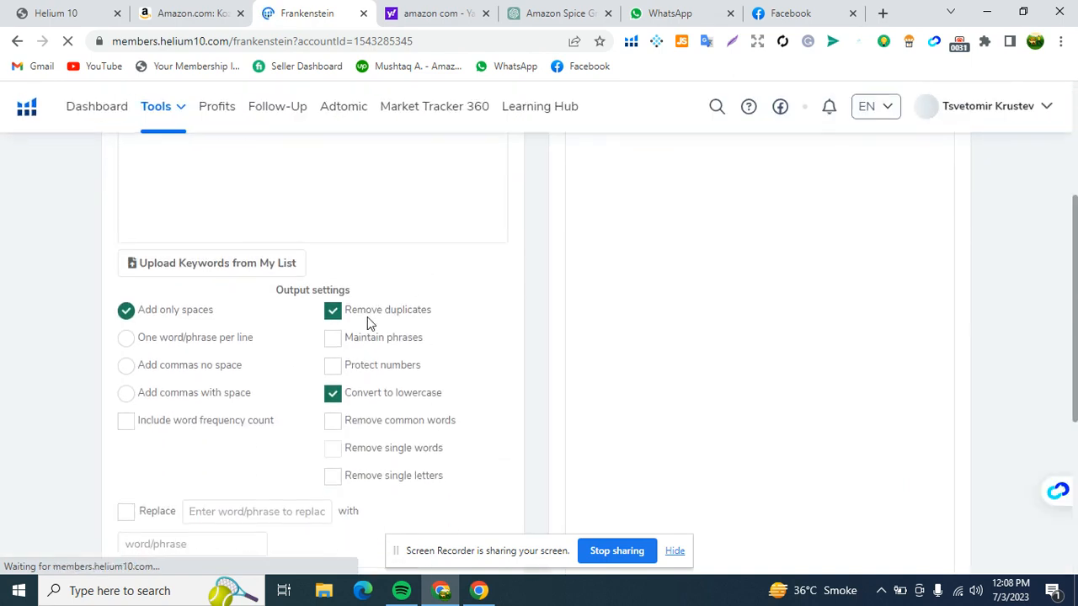
{"action": "scroll", "coordinate": [357, 308], "scroll_direction": "up", "scroll_amount": 3}
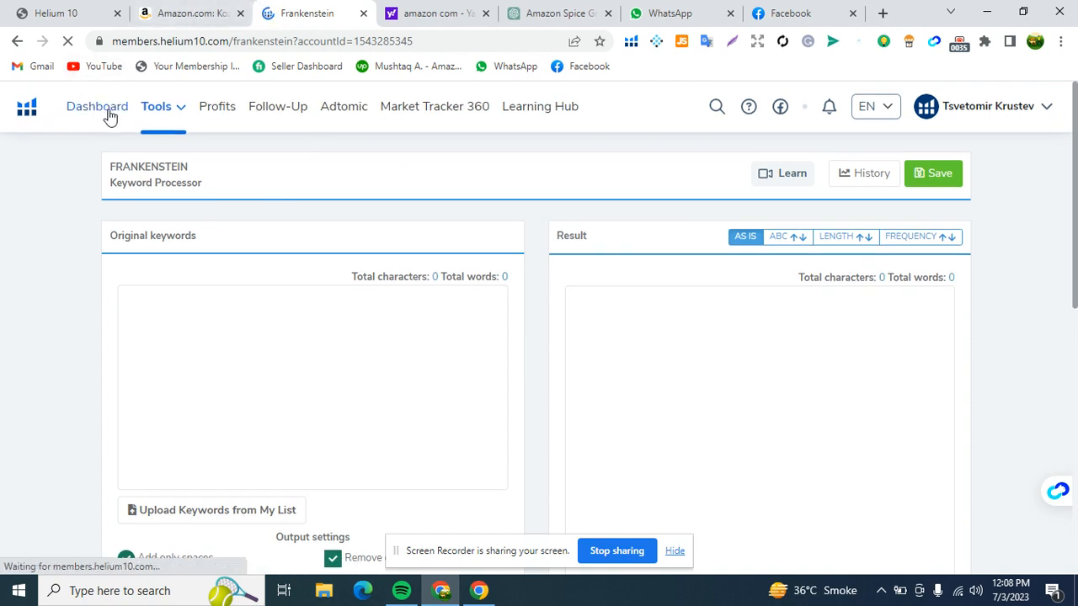
- Open the Cerebro reverse product lookup in a new browser tab and switch to it
{"action": "left_click", "coordinate": [160, 108]}
{"action": "scroll", "coordinate": [377, 395], "scroll_direction": "down", "scroll_amount": 2}
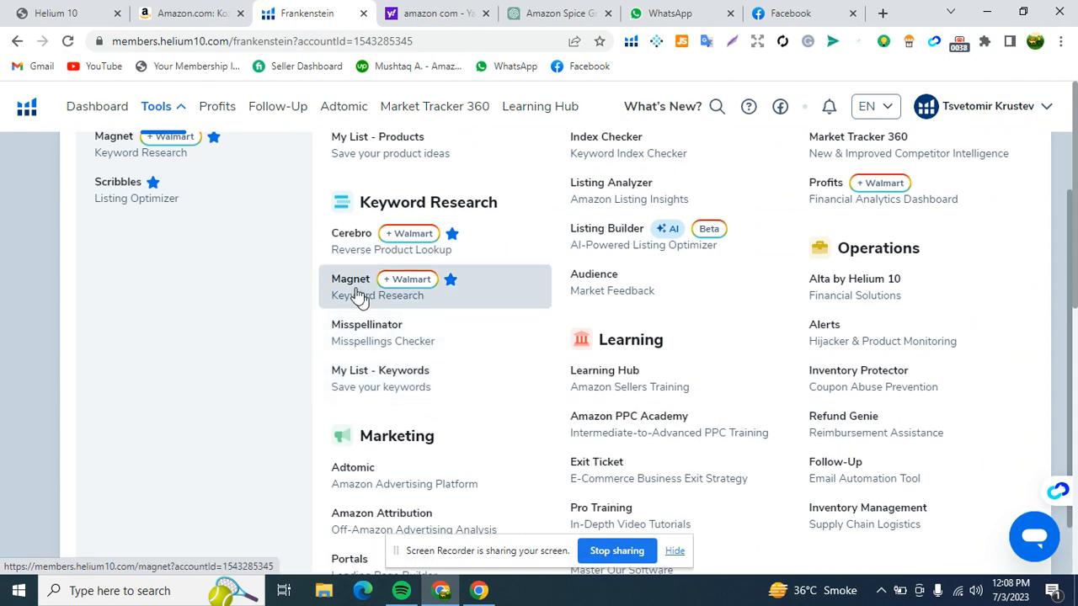
{"action": "right_click", "coordinate": [354, 238]}
{"action": "left_click", "coordinate": [379, 247]}
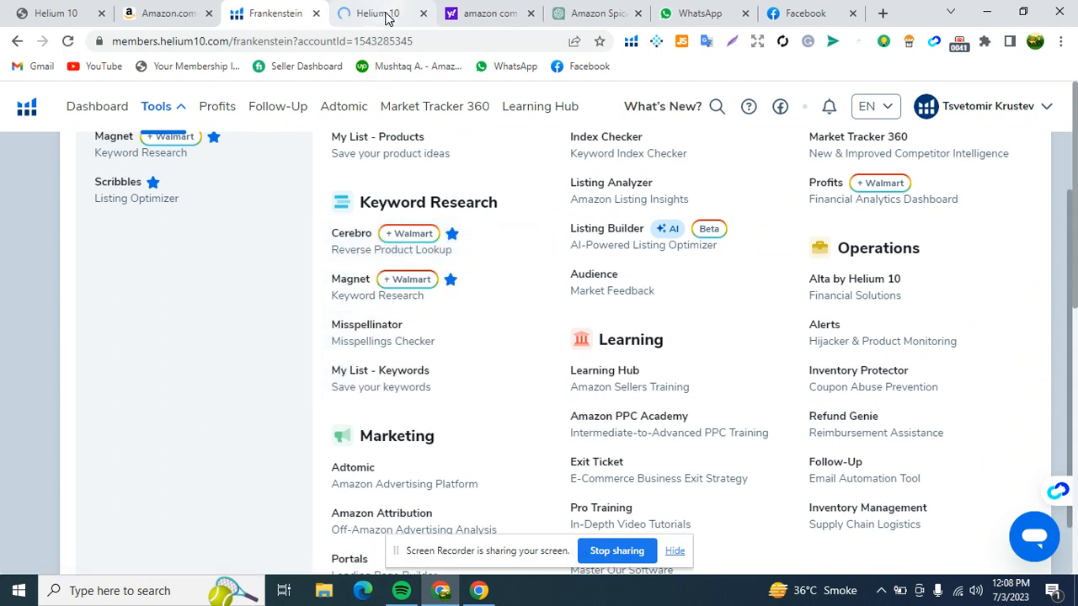
{"action": "left_click", "coordinate": [387, 17]}
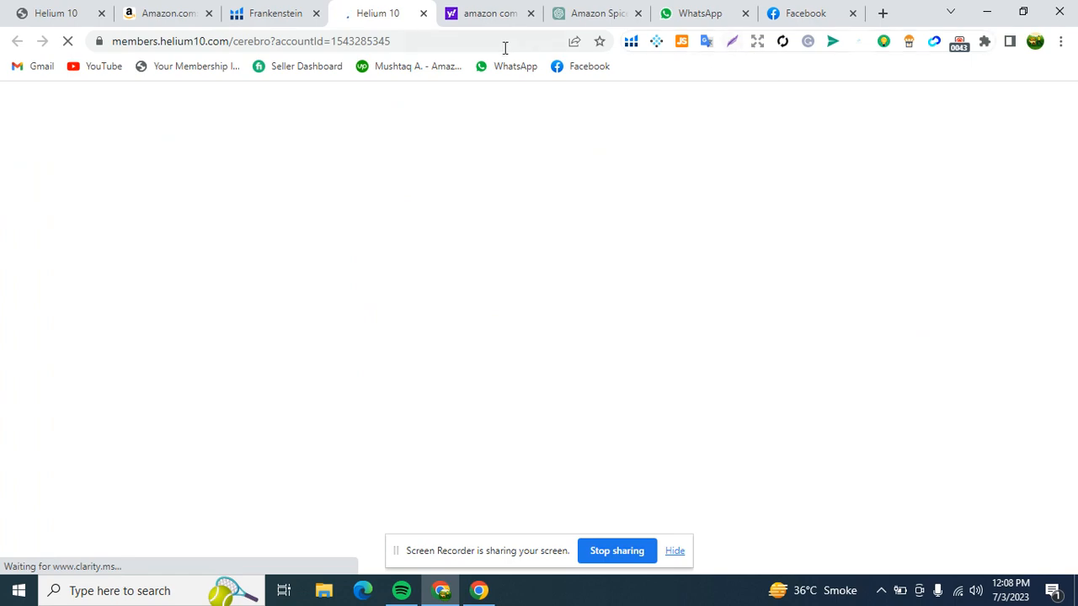
- Copy the ASIN B09YT2RQ18 from the web address of the Kozo spice grinder's Amazon page
{"action": "left_click", "coordinate": [164, 13]}
{"action": "scroll", "coordinate": [461, 212], "scroll_direction": "up", "scroll_amount": 15}
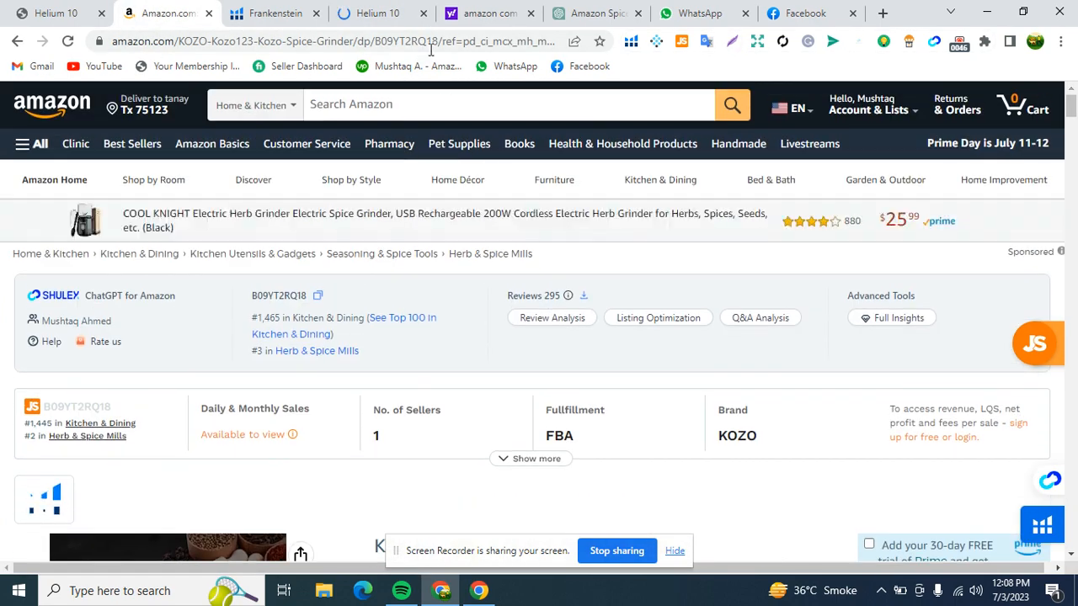
{"action": "left_click", "coordinate": [430, 46]}
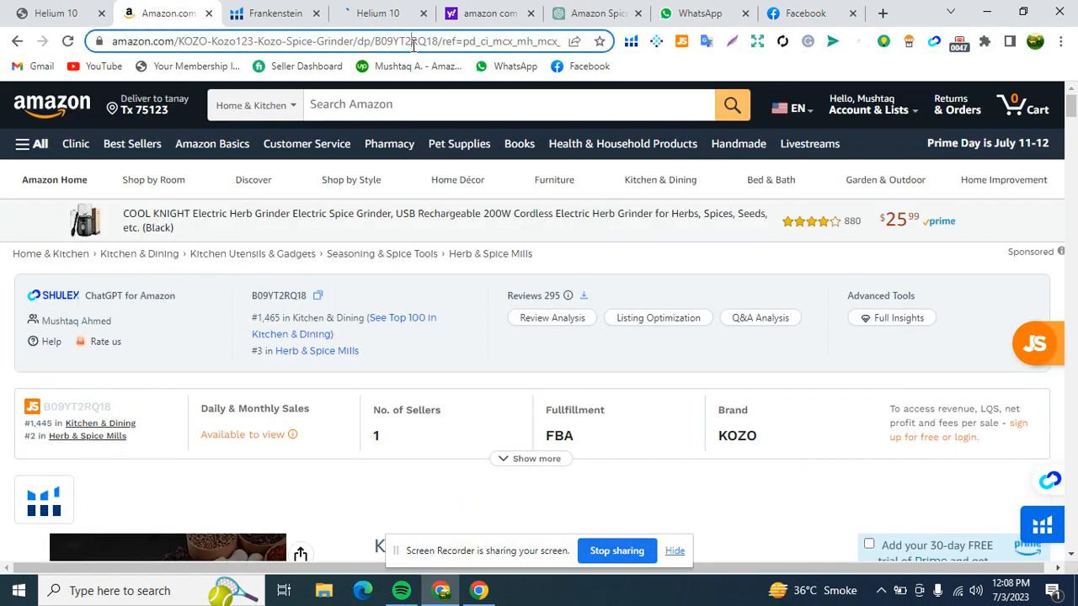
{"action": "double_click", "coordinate": [459, 43]}
{"action": "right_click", "coordinate": [463, 51]}
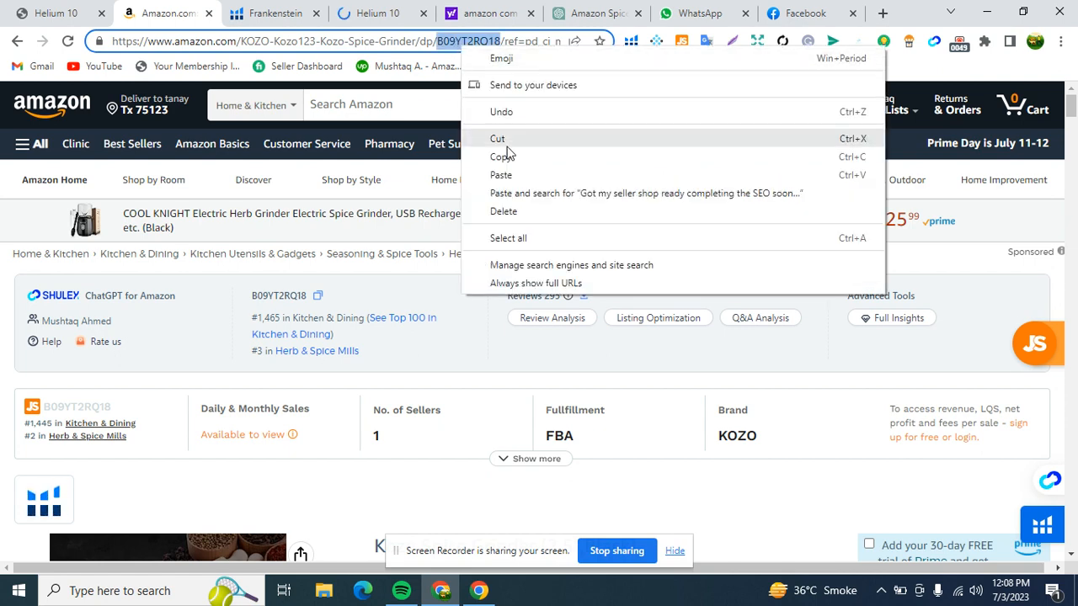
{"action": "left_click", "coordinate": [497, 150]}
- Enter ASIN B09YT2RQ18 as the product to look up in Cerebro and exclude variations
{"action": "left_click", "coordinate": [376, 12]}
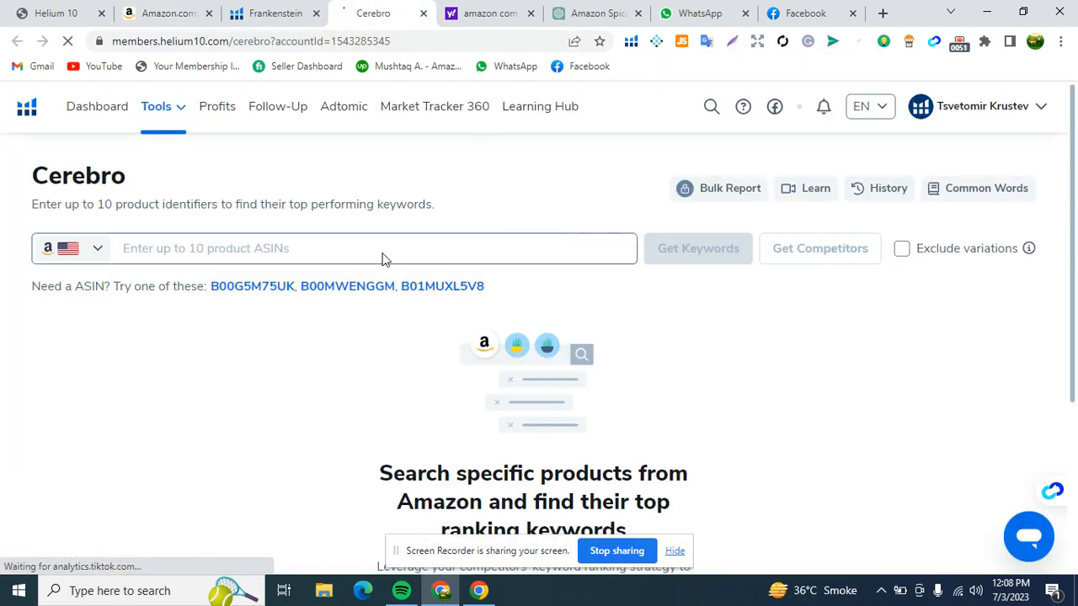
{"action": "right_click", "coordinate": [264, 249]}
{"action": "left_click", "coordinate": [308, 373]}
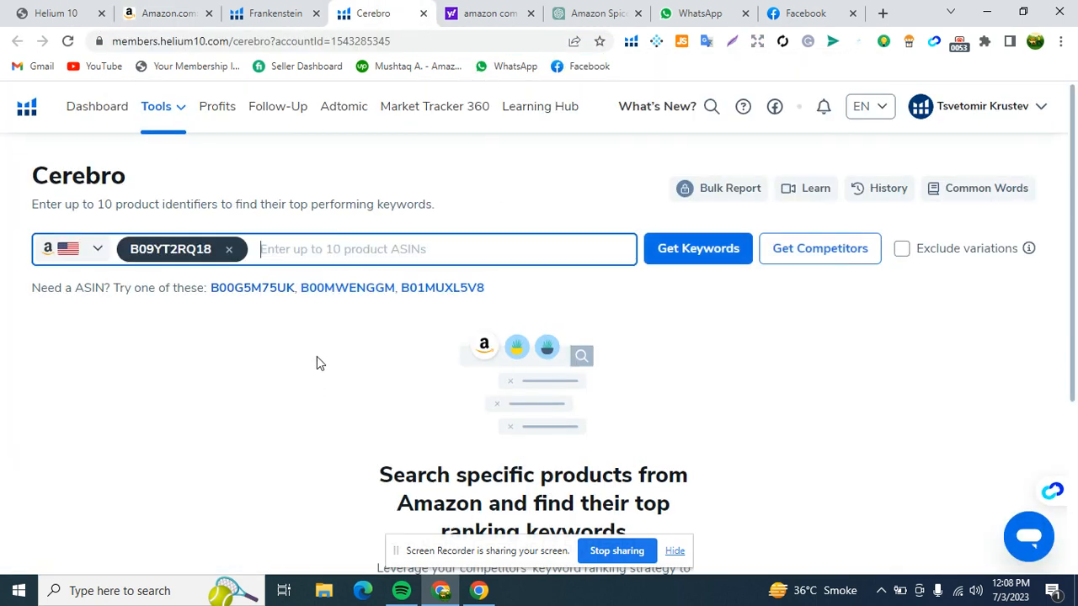
{"action": "left_click", "coordinate": [901, 250]}
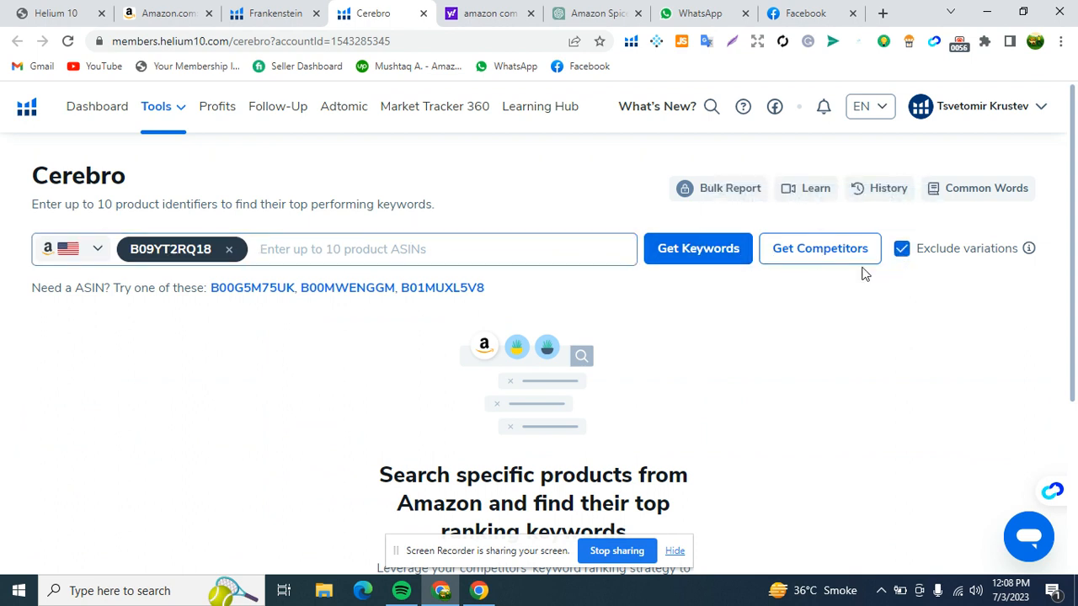
- Get competitor suggestions and select the COOL KNIGHT, KINGTOP, Grinder 2'', NVHSAL and VIVAMINT grinders
{"action": "left_click", "coordinate": [801, 262]}
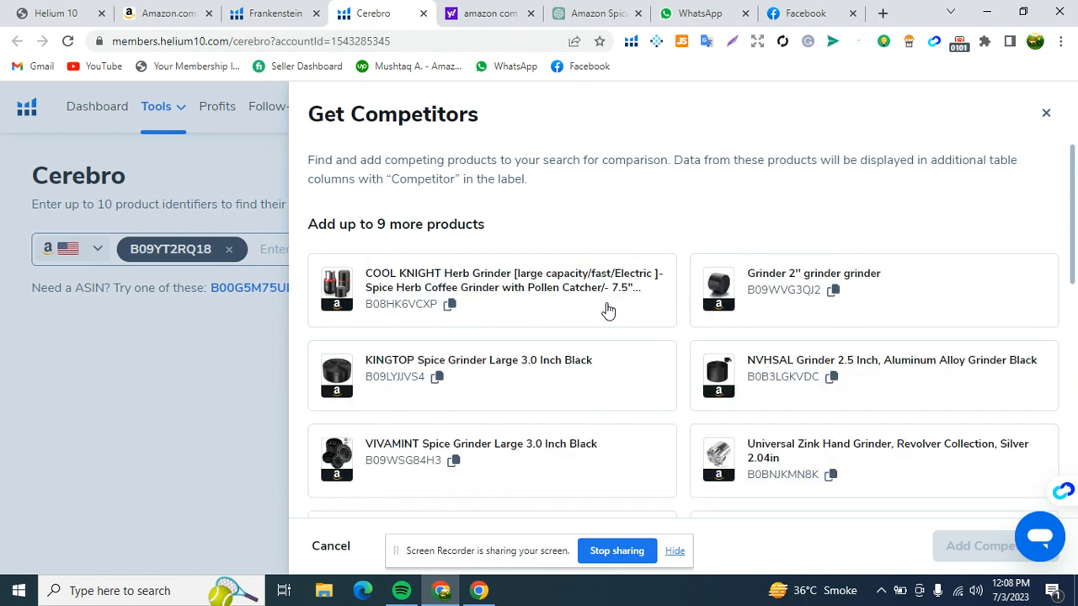
{"action": "left_click", "coordinate": [544, 313]}
{"action": "left_click", "coordinate": [597, 364]}
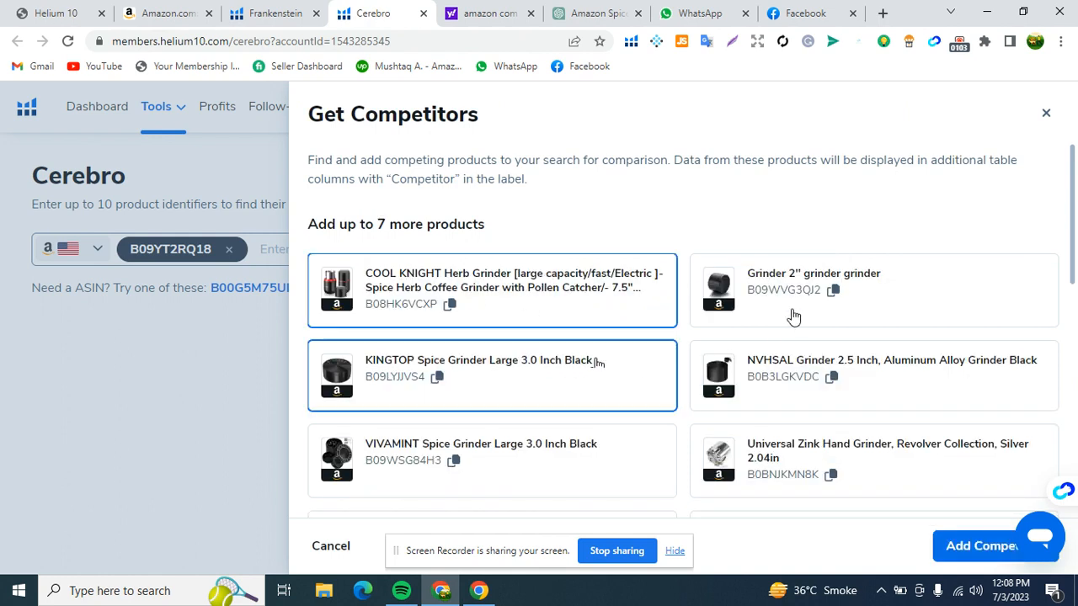
{"action": "left_click", "coordinate": [792, 316]}
{"action": "left_click", "coordinate": [785, 364]}
{"action": "scroll", "coordinate": [640, 362], "scroll_direction": "down", "scroll_amount": 2}
{"action": "left_click", "coordinate": [594, 333]}
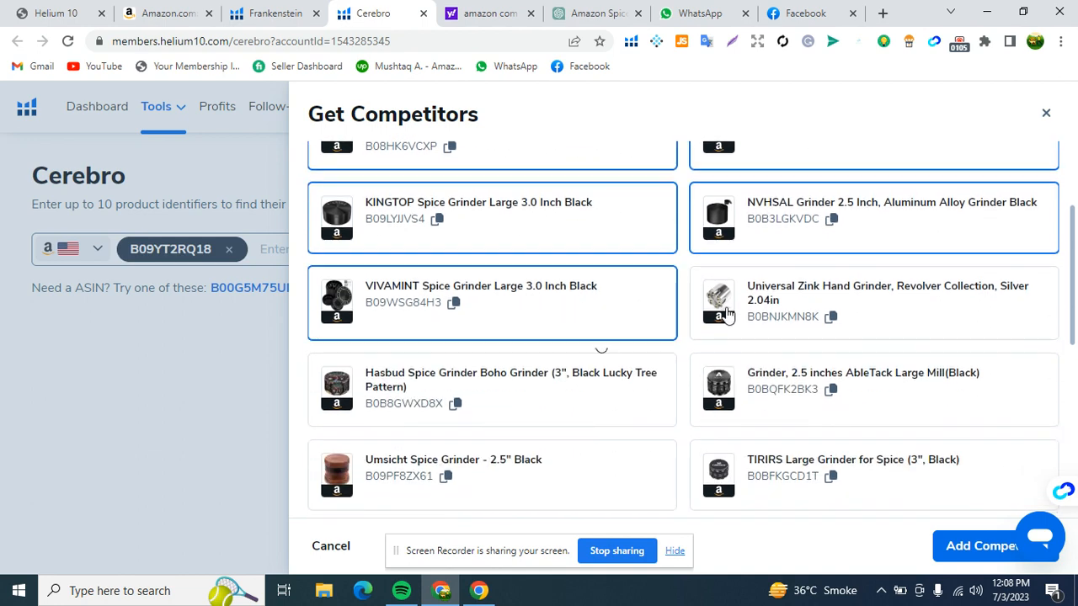
- Select the Hasbud, AbleTack, TIRIRS and SKROM grinders as further competitors, leaving out the Universal Zink hand grinder
{"action": "left_click", "coordinate": [794, 297]}
{"action": "left_click", "coordinate": [793, 297]}
{"action": "left_click", "coordinate": [594, 406]}
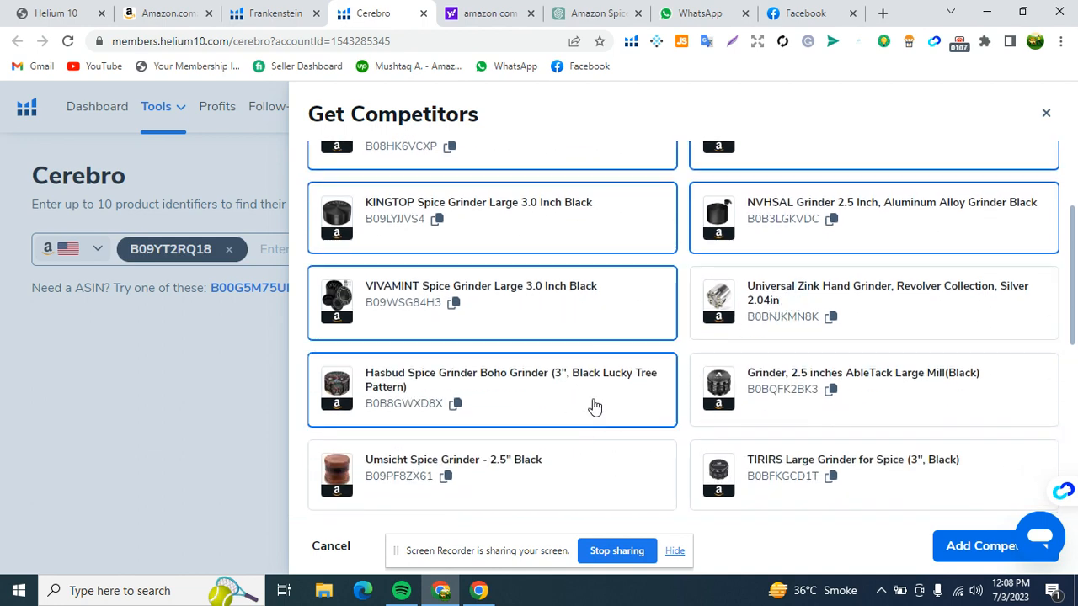
{"action": "left_click", "coordinate": [813, 368]}
{"action": "scroll", "coordinate": [804, 370], "scroll_direction": "down", "scroll_amount": 3}
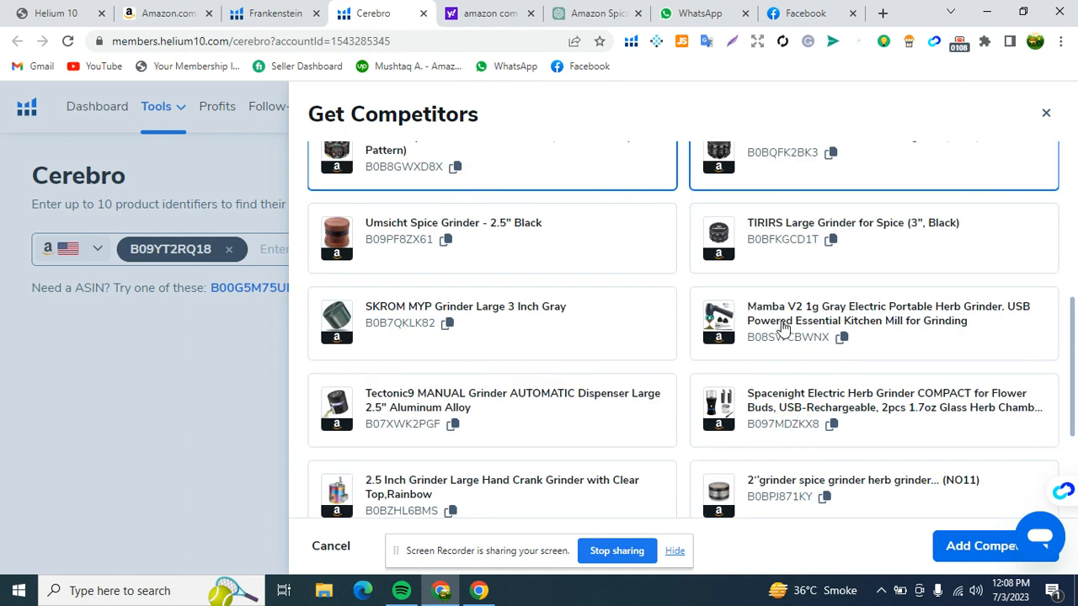
{"action": "left_click", "coordinate": [774, 246]}
{"action": "left_click", "coordinate": [569, 352]}
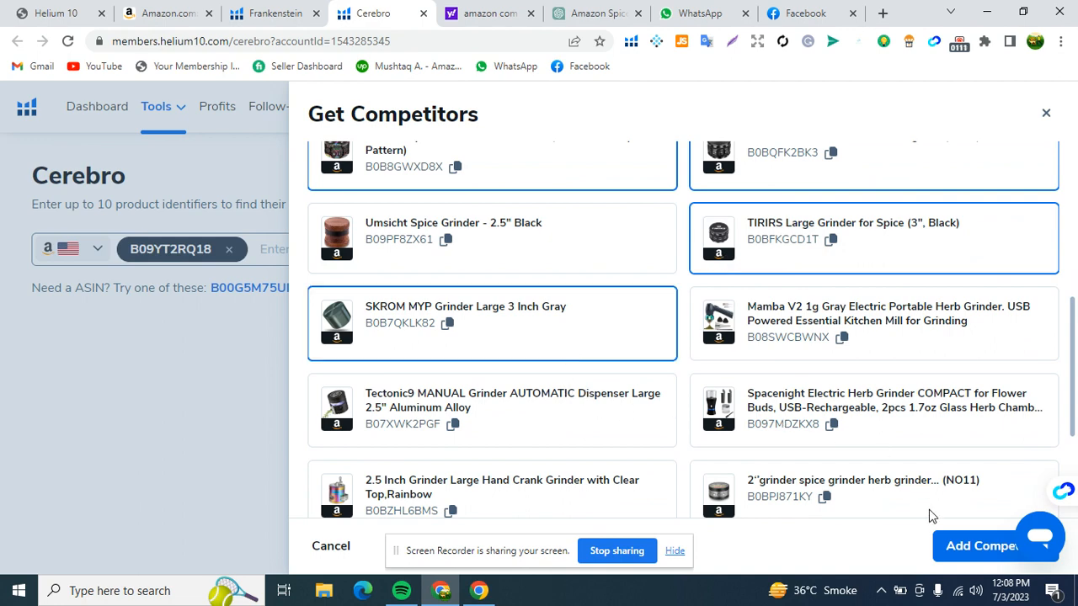
- Add the selected competitors to the Cerebro search and get the keywords for all products
{"action": "left_click", "coordinate": [951, 547]}
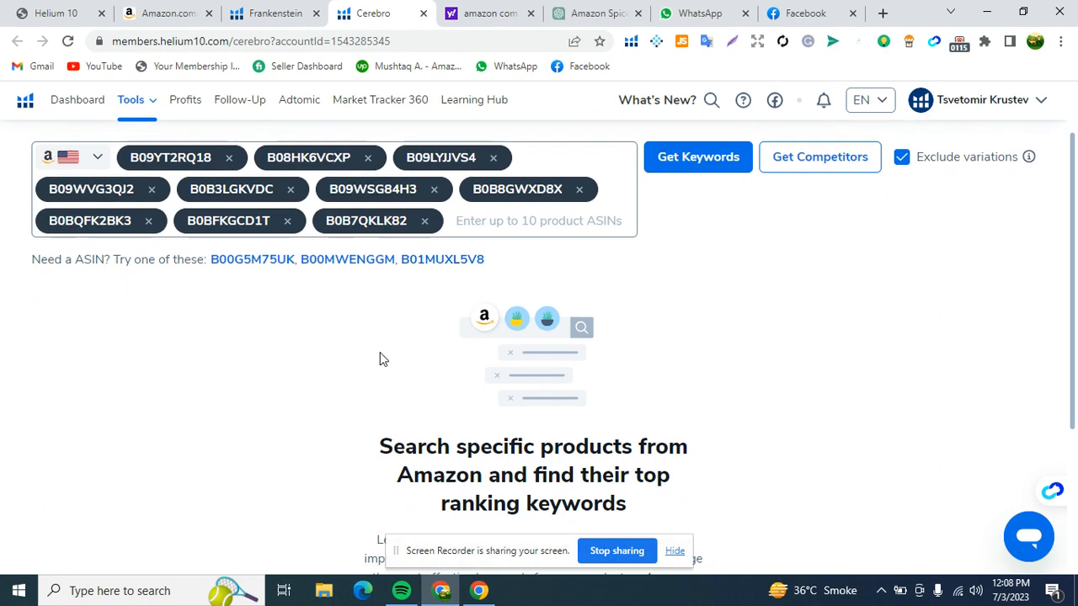
{"action": "scroll", "coordinate": [379, 360], "scroll_direction": "up", "scroll_amount": 2}
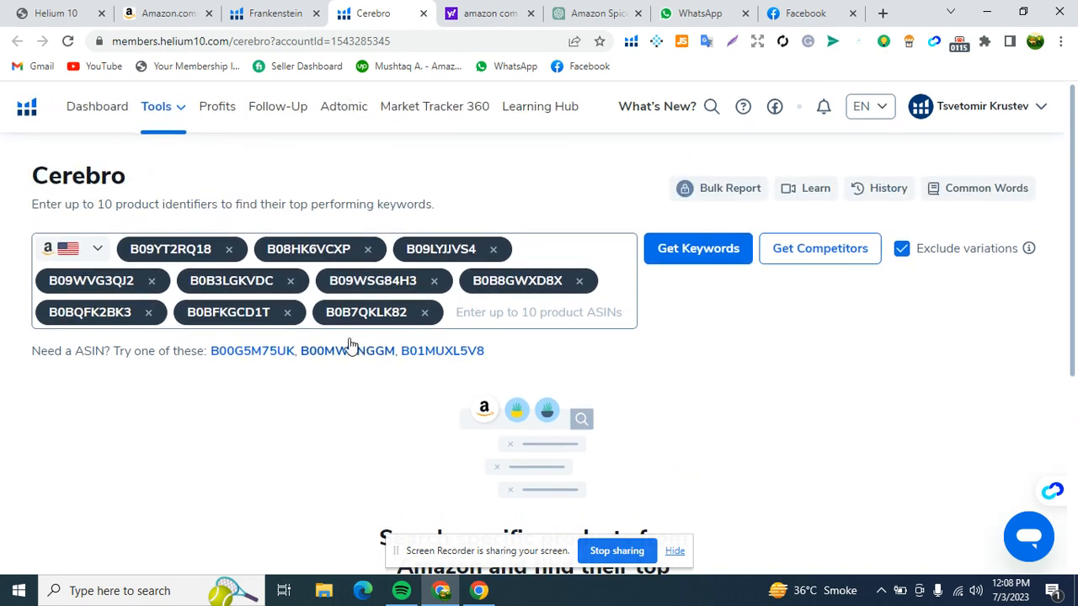
{"action": "left_click", "coordinate": [695, 256]}
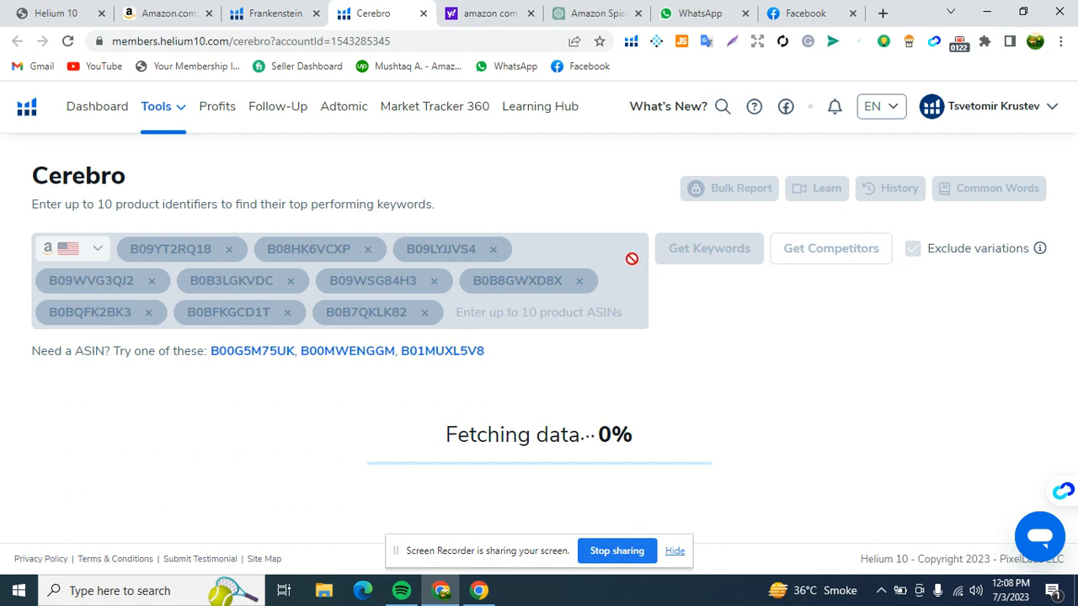
- Look over the Frankenstein keyword processor page and return to the Cerebro search
{"action": "left_click", "coordinate": [288, 13]}
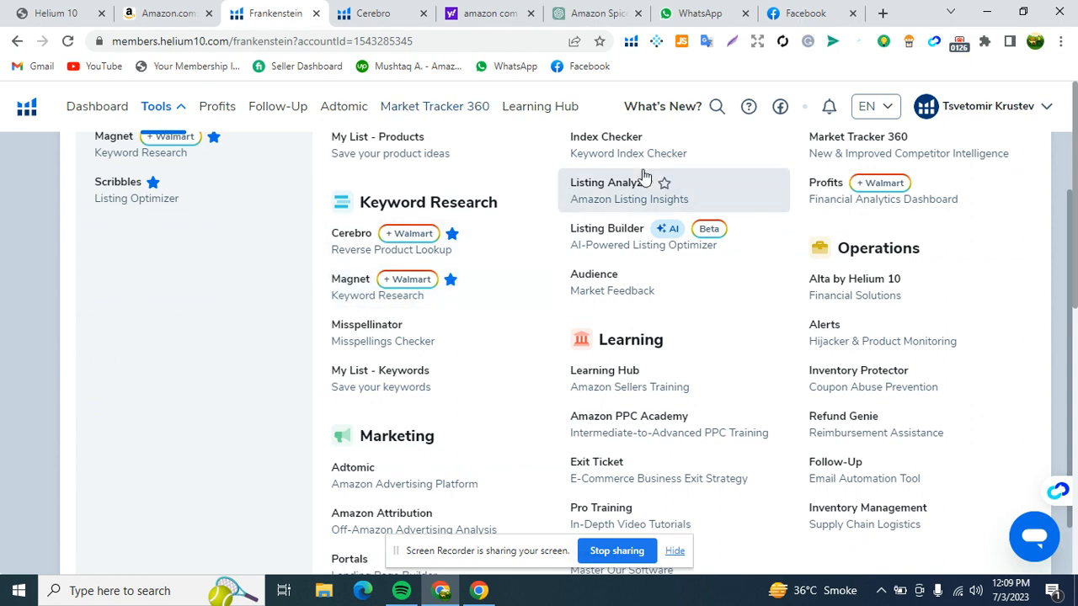
{"action": "left_click", "coordinate": [186, 114]}
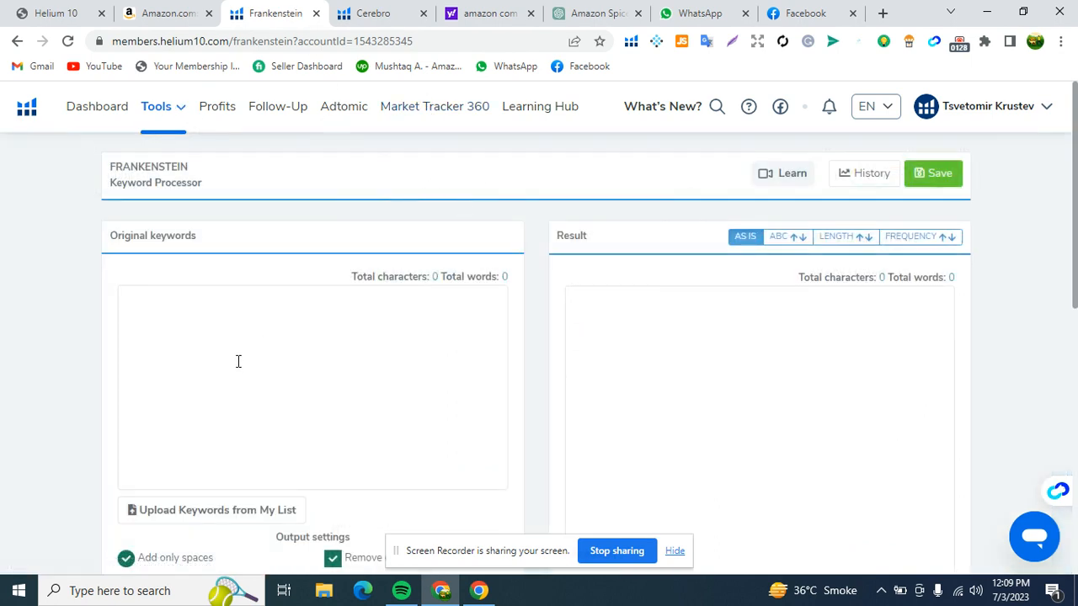
{"action": "scroll", "coordinate": [253, 337], "scroll_direction": "down", "scroll_amount": 2}
{"action": "scroll", "coordinate": [262, 315], "scroll_direction": "up", "scroll_amount": 2}
{"action": "left_click", "coordinate": [362, 12]}
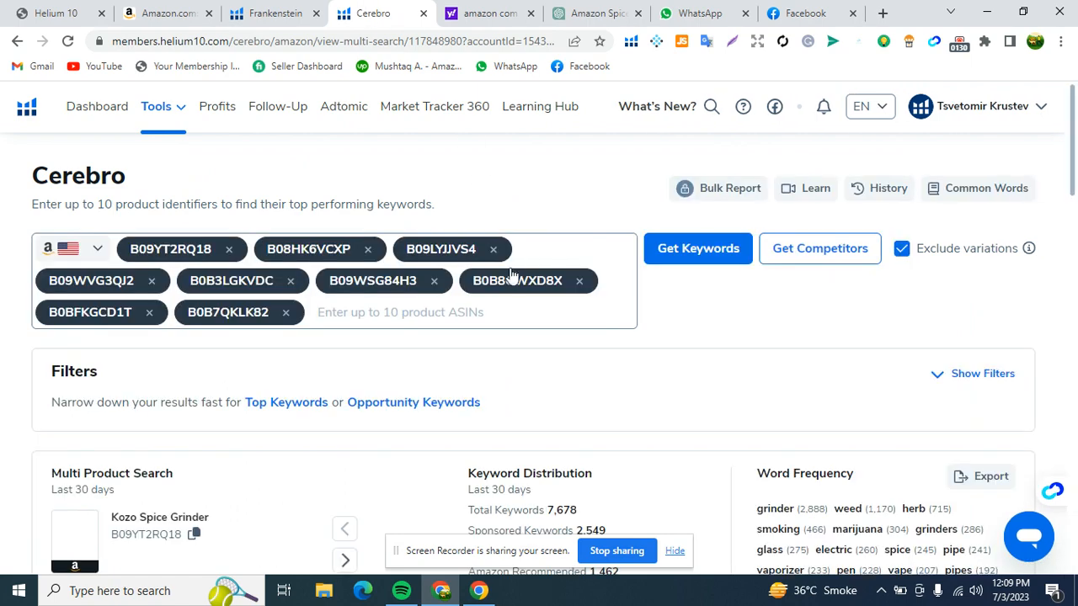
- Review the multi-product search results and export the Word Frequency list as a CSV file
{"action": "scroll", "coordinate": [539, 320], "scroll_direction": "down", "scroll_amount": 3}
{"action": "scroll", "coordinate": [590, 303], "scroll_direction": "up", "scroll_amount": 2}
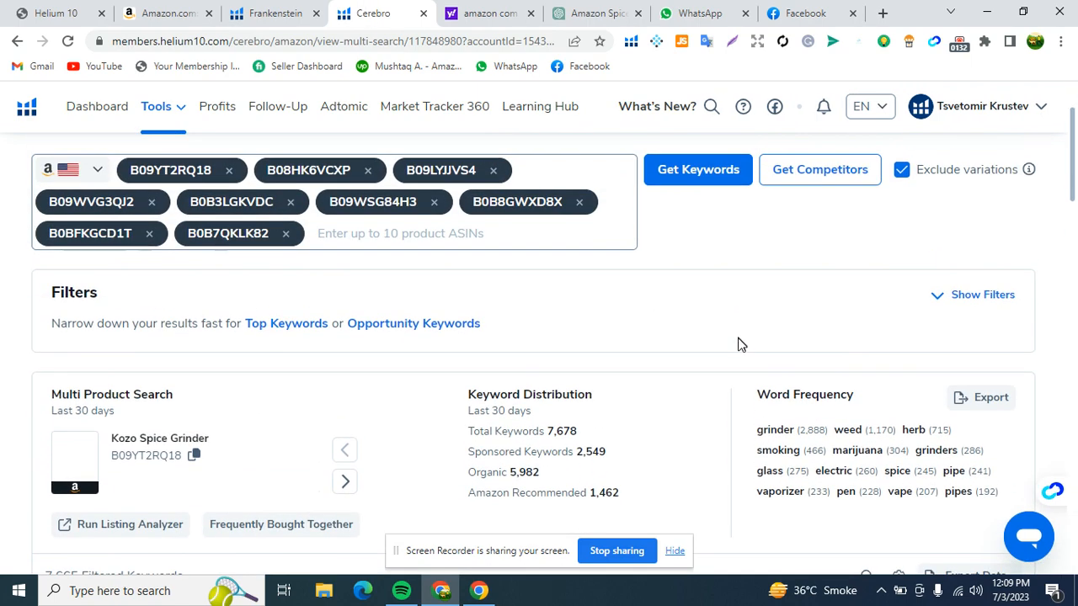
{"action": "scroll", "coordinate": [745, 341], "scroll_direction": "down", "scroll_amount": 1}
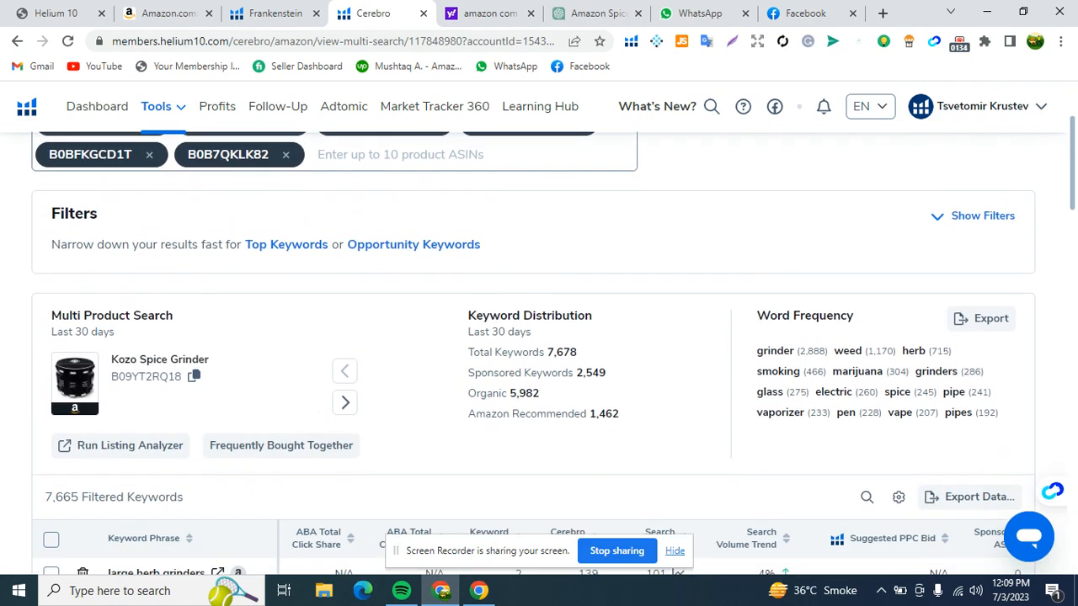
{"action": "left_click_drag", "start_coordinate": [757, 308], "coordinate": [863, 317]}
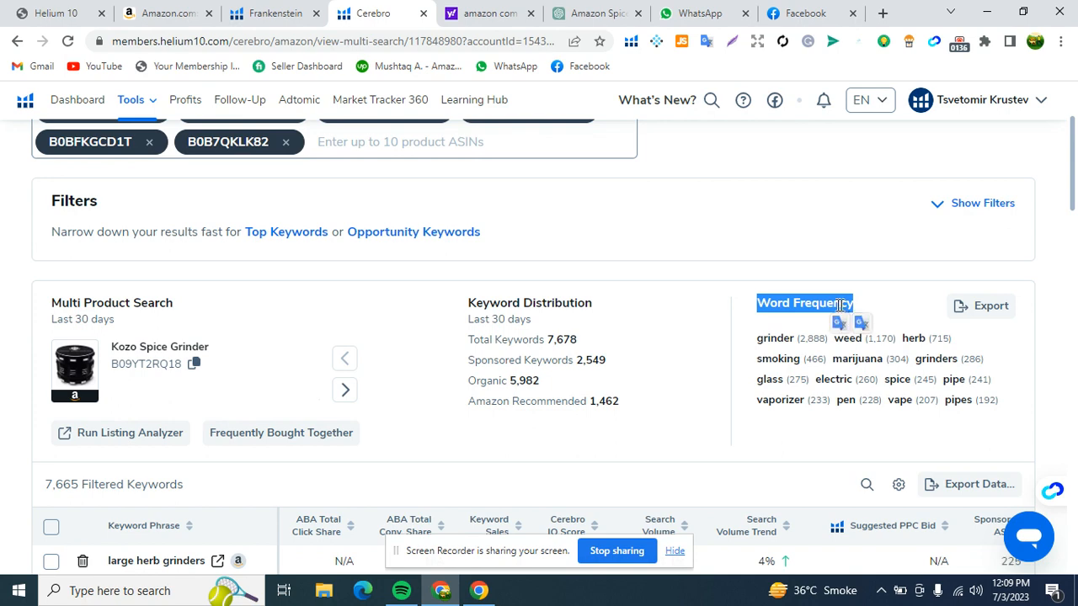
{"action": "left_click", "coordinate": [727, 301]}
{"action": "scroll", "coordinate": [712, 305], "scroll_direction": "down", "scroll_amount": 3}
{"action": "scroll", "coordinate": [835, 315], "scroll_direction": "up", "scroll_amount": 3}
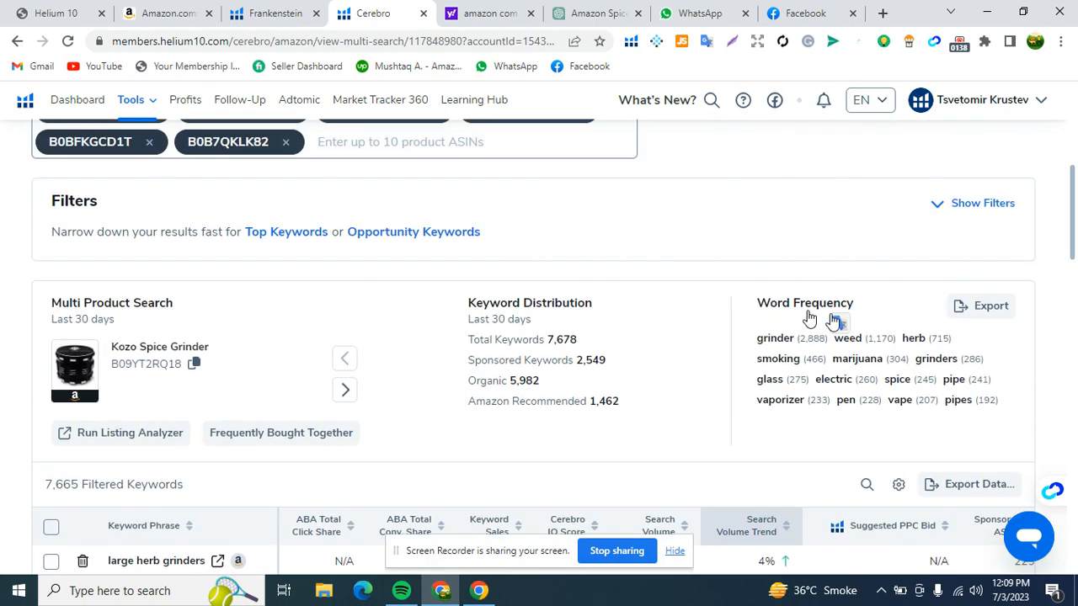
{"action": "left_click", "coordinate": [960, 308]}
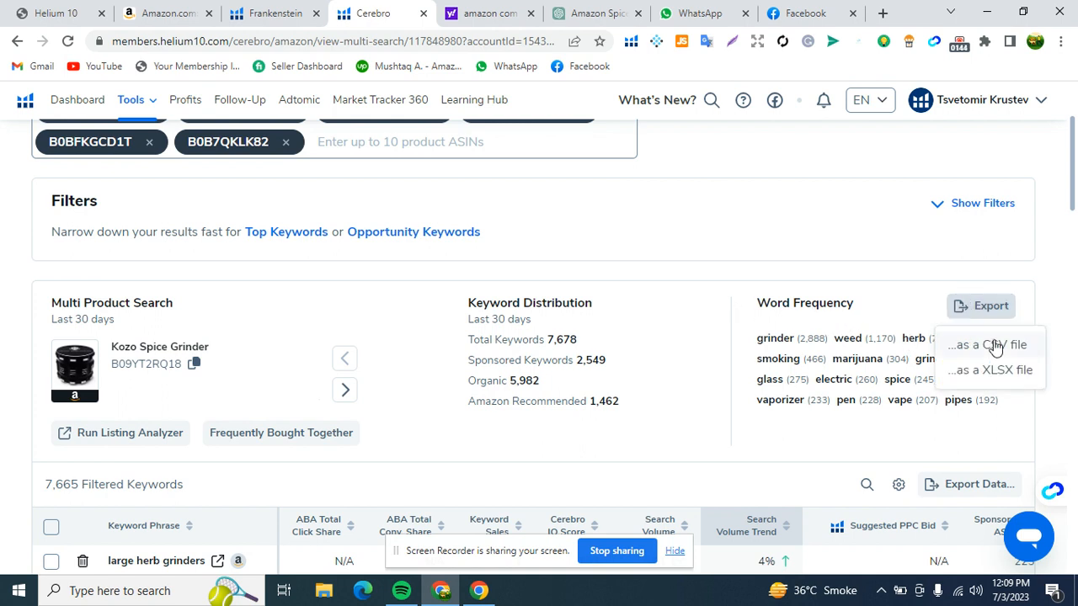
{"action": "left_click", "coordinate": [993, 346]}
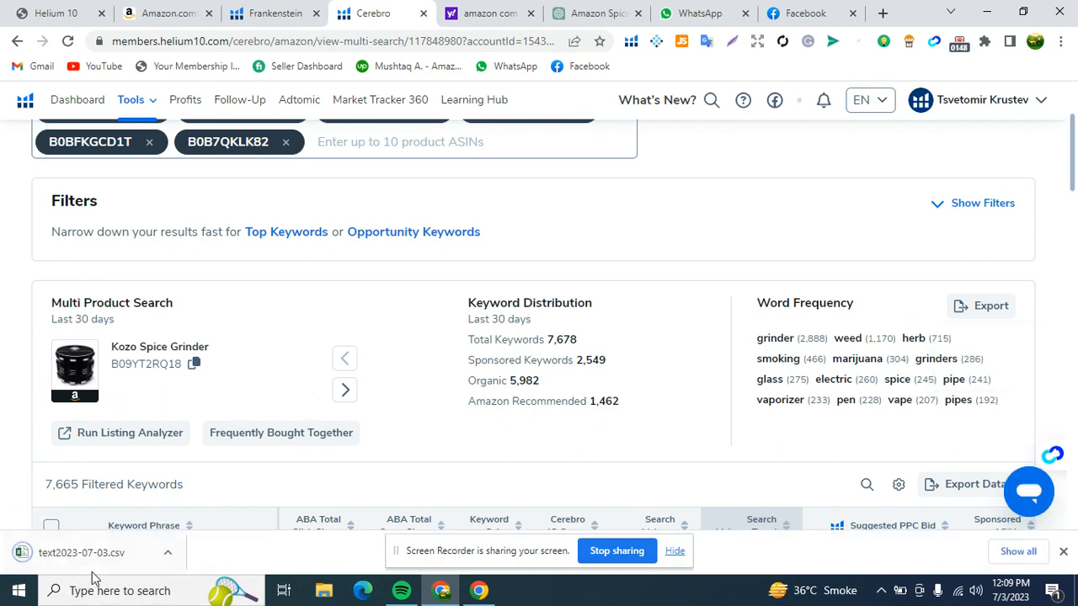
- Open the downloaded text2023-07-03.csv in Excel and close the Document Recovery pane, keeping the recovered files for later viewing
{"action": "left_click", "coordinate": [118, 567]}
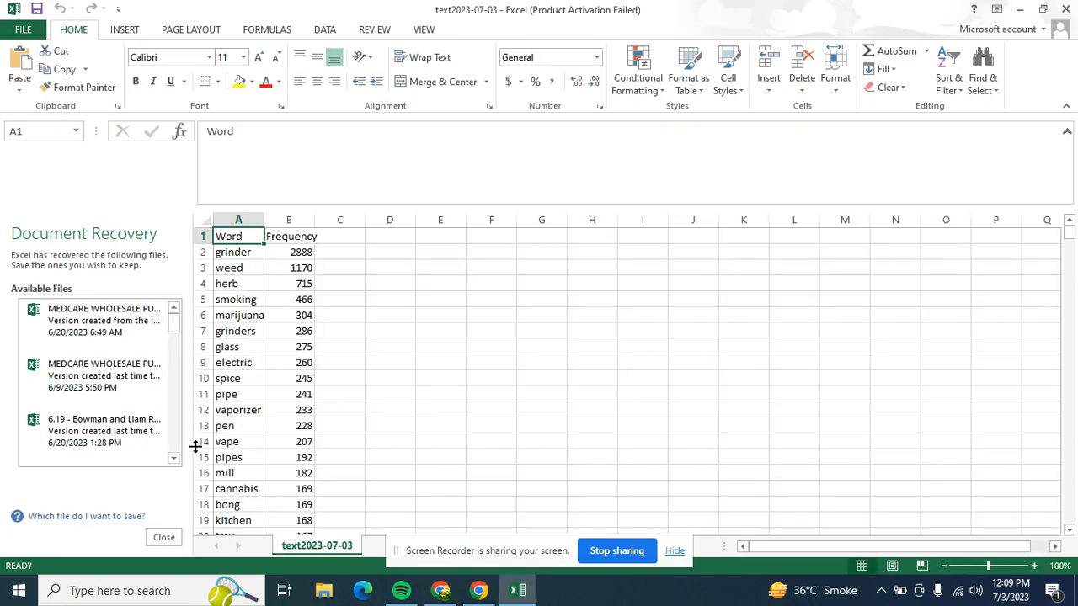
{"action": "left_click", "coordinate": [164, 538]}
{"action": "left_click", "coordinate": [253, 203]}
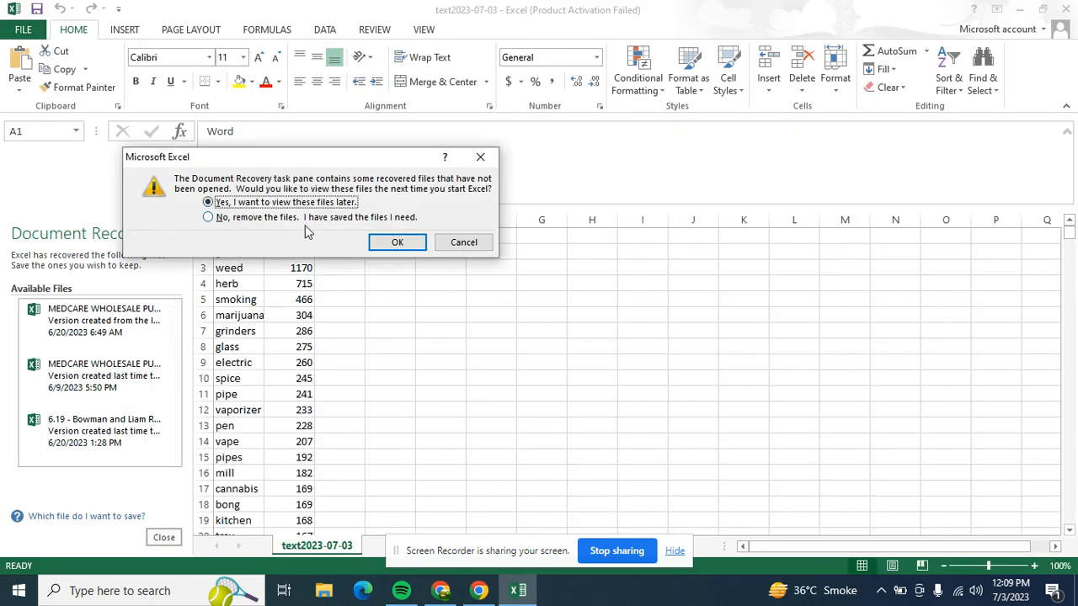
{"action": "left_click", "coordinate": [383, 246]}
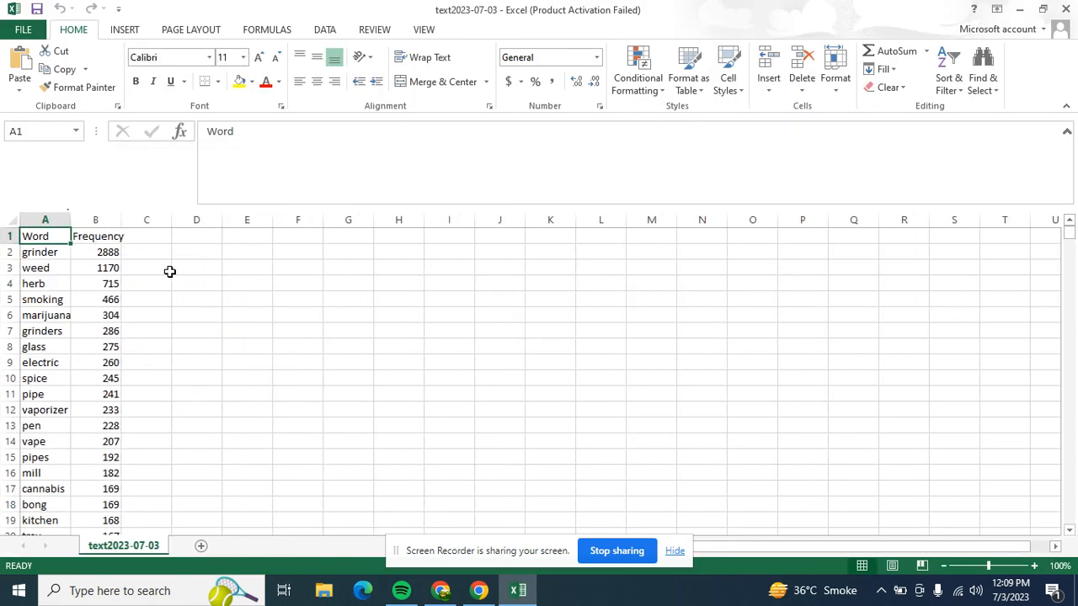
- Widen the Word column A considerably and dismiss the Office activation wizard
{"action": "left_click_drag", "start_coordinate": [71, 220], "coordinate": [358, 238]}
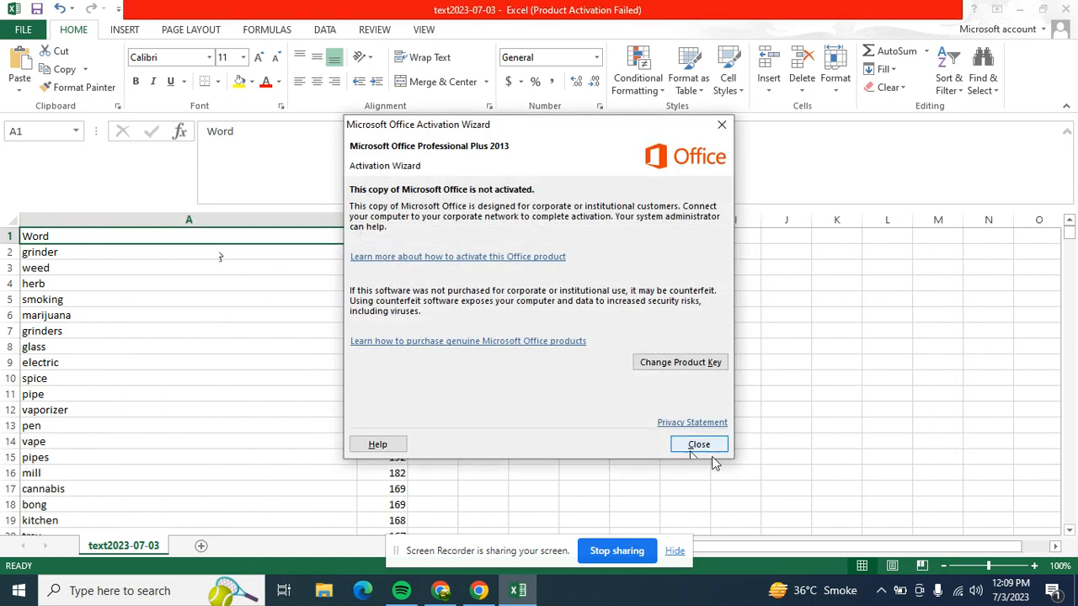
{"action": "left_click", "coordinate": [694, 446]}
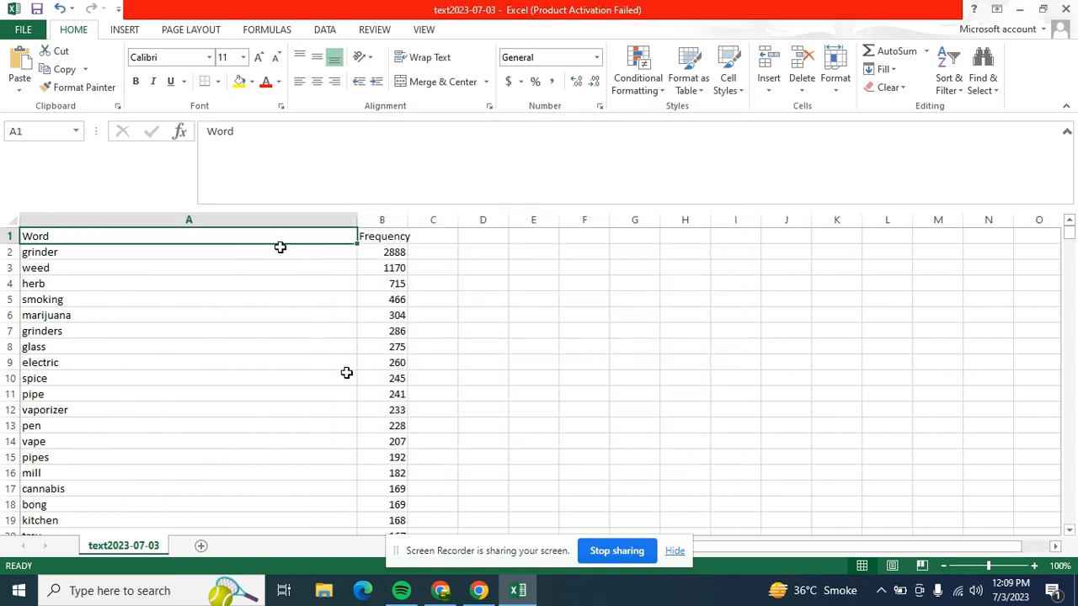
- Select the words from grinder in A2 down to maker in A100 and copy them
{"action": "left_click_drag", "start_coordinate": [282, 253], "coordinate": [234, 340]}
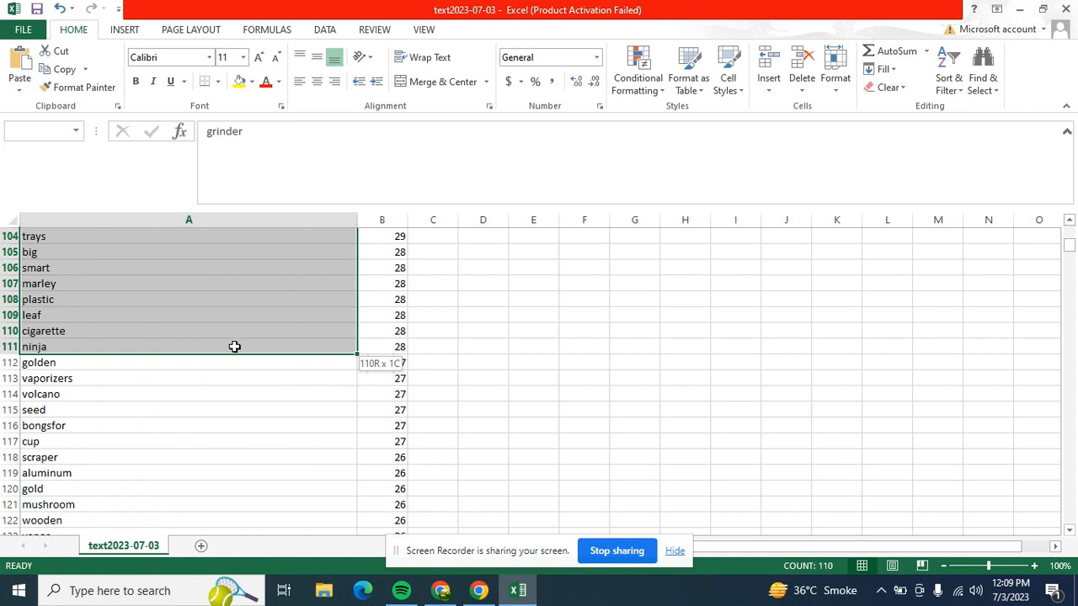
{"action": "left_click_drag", "start_coordinate": [234, 346], "coordinate": [207, 251]}
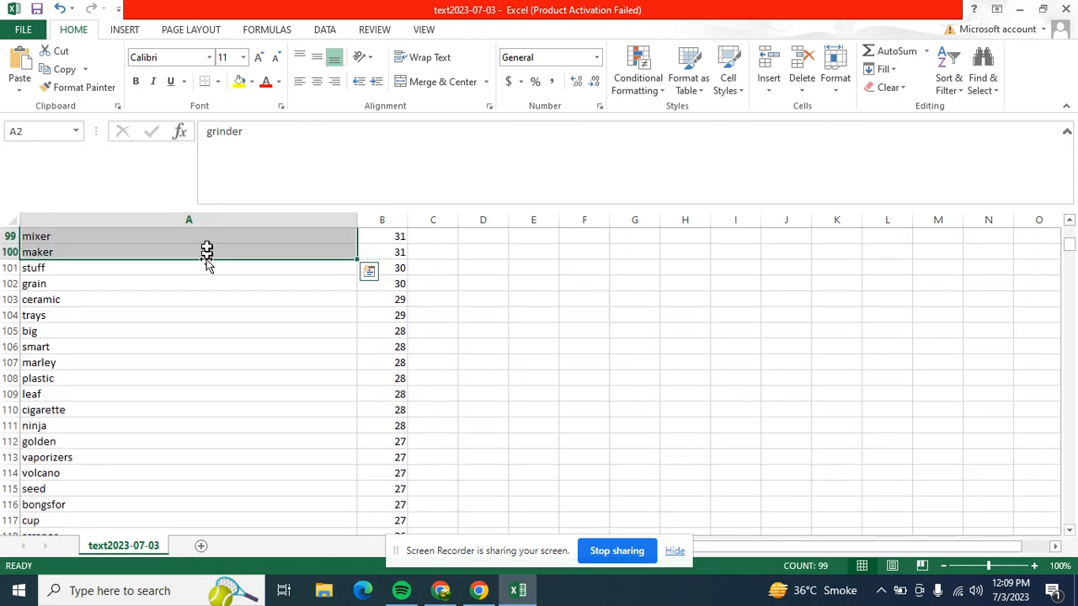
{"action": "right_click", "coordinate": [208, 251]}
{"action": "left_click", "coordinate": [244, 280]}
{"action": "scroll", "coordinate": [253, 379], "scroll_direction": "up", "scroll_amount": 20}
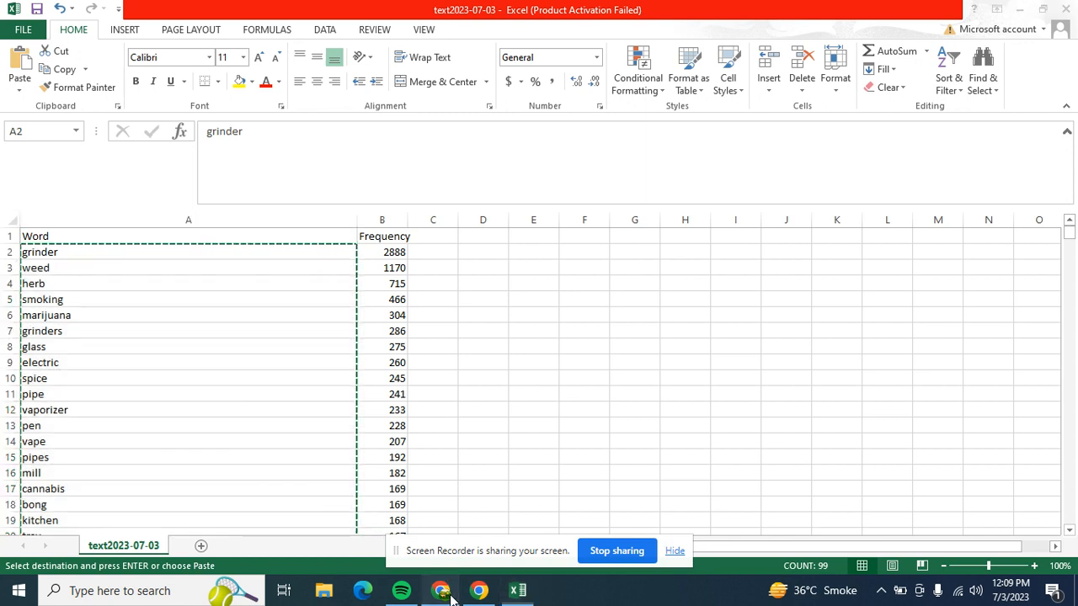
- Switch to Frankenstein in Chrome and paste the copied words into the Original keywords box
{"action": "left_click", "coordinate": [449, 594]}
{"action": "left_click", "coordinate": [271, 10]}
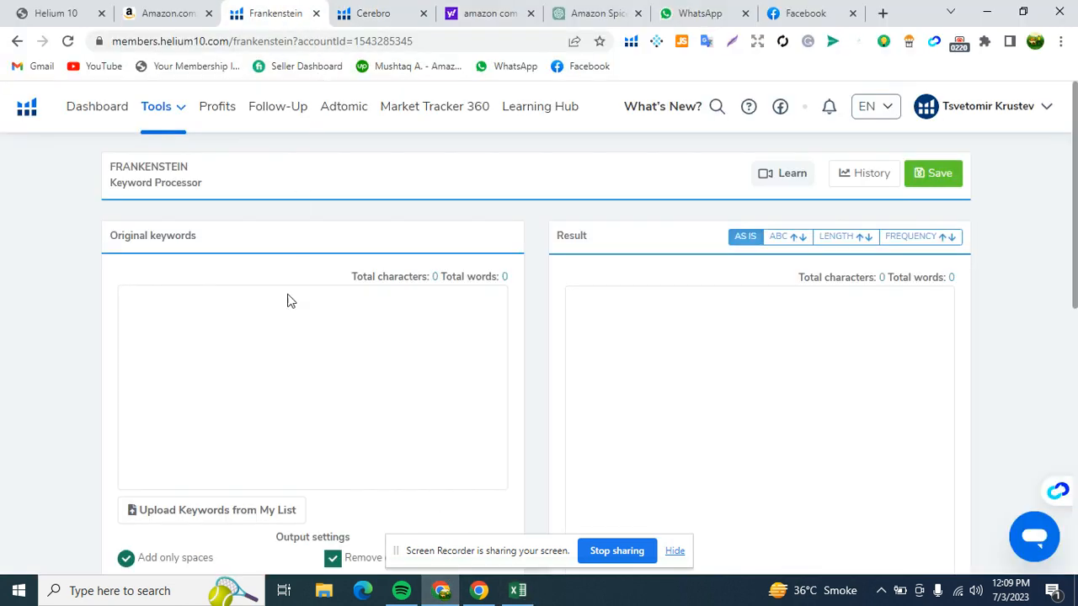
{"action": "left_click", "coordinate": [245, 315]}
{"action": "right_click", "coordinate": [241, 315]}
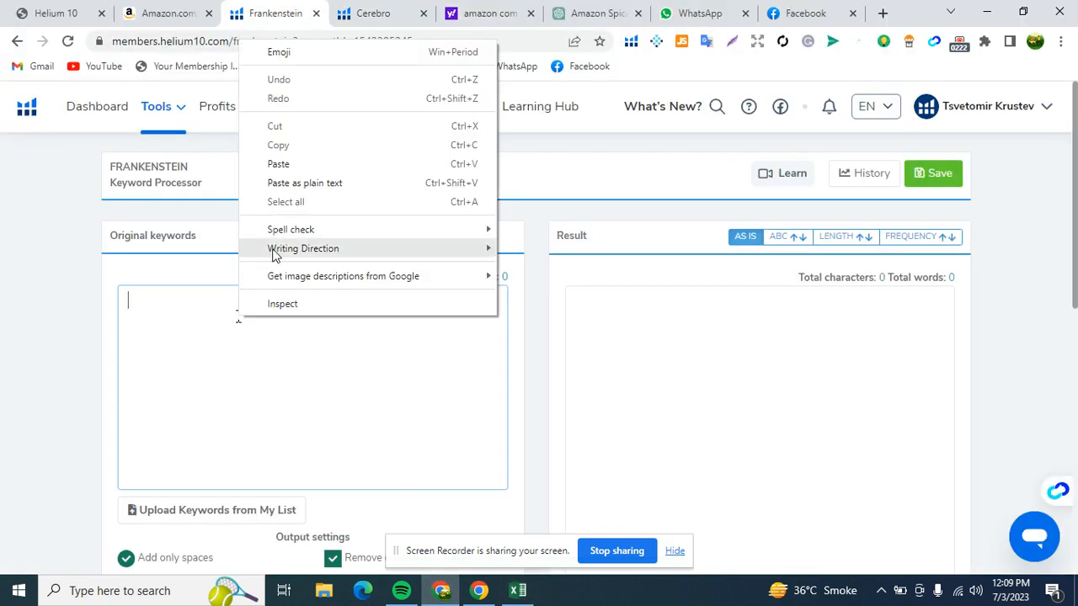
{"action": "left_click", "coordinate": [299, 165]}
{"action": "scroll", "coordinate": [316, 345], "scroll_direction": "up", "scroll_amount": 7}
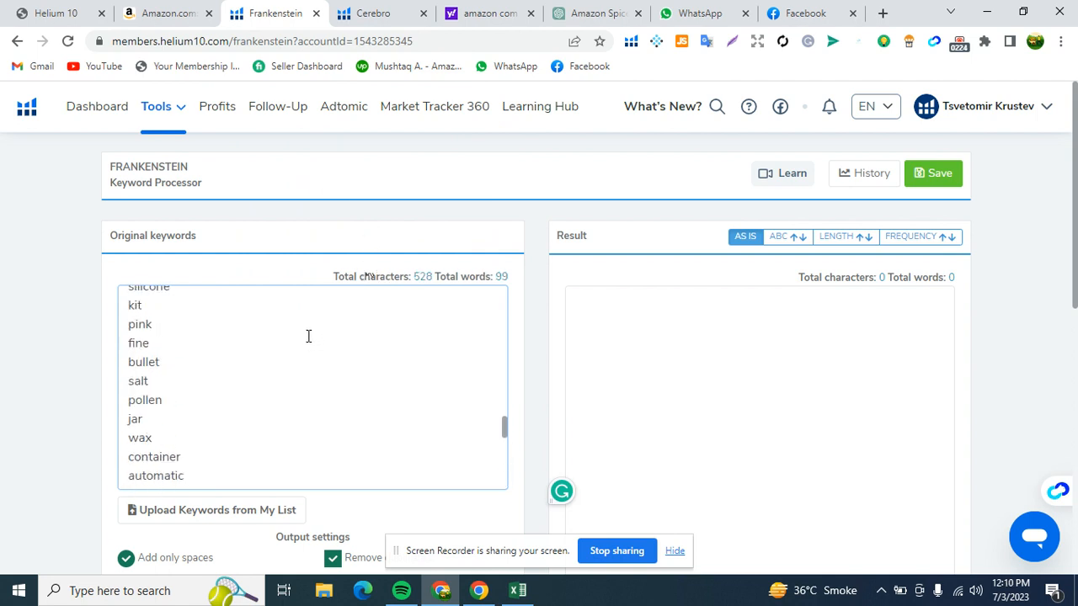
- Look over the Cerebro search again, and examine Frankenstein's output settings and the pasted keyword list
{"action": "left_click", "coordinate": [377, 10]}
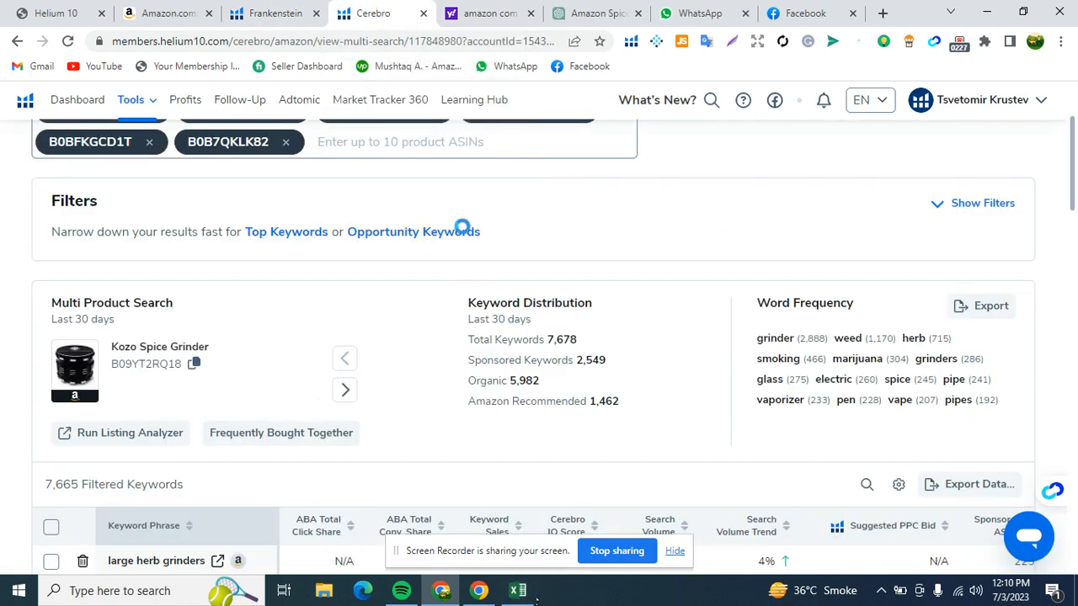
{"action": "scroll", "coordinate": [354, 272], "scroll_direction": "down", "scroll_amount": 1}
{"action": "scroll", "coordinate": [353, 272], "scroll_direction": "up", "scroll_amount": 3}
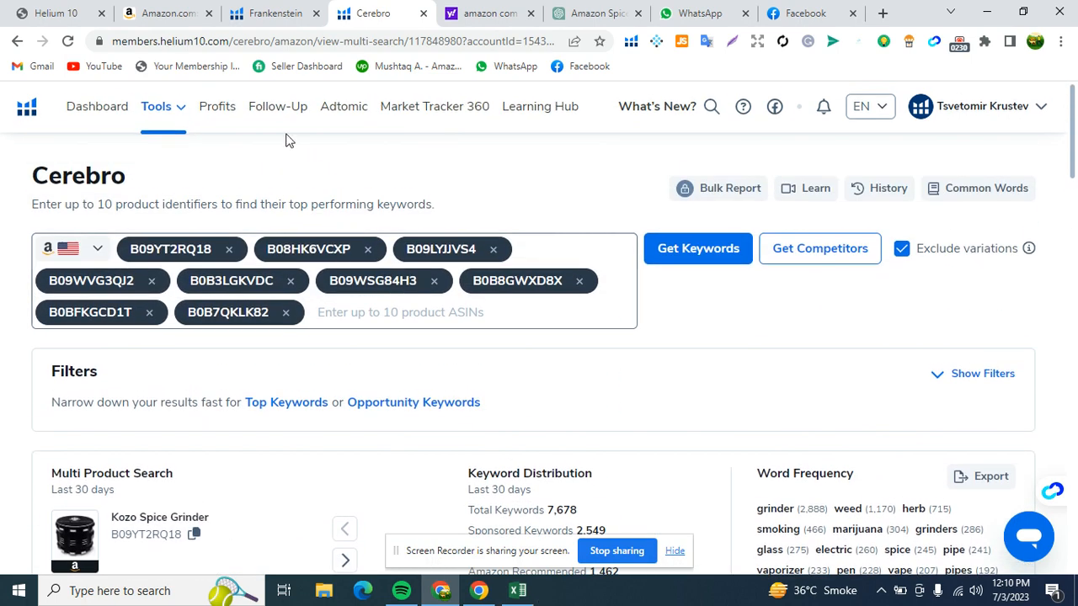
{"action": "left_click", "coordinate": [261, 14]}
{"action": "scroll", "coordinate": [472, 349], "scroll_direction": "down", "scroll_amount": 10}
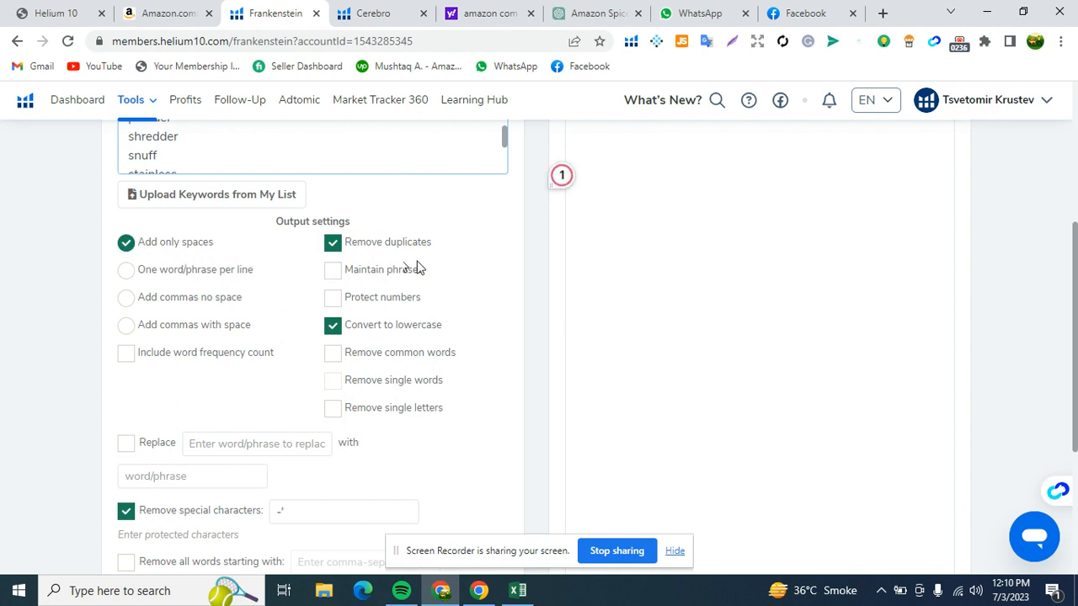
{"action": "scroll", "coordinate": [418, 342], "scroll_direction": "down", "scroll_amount": 2}
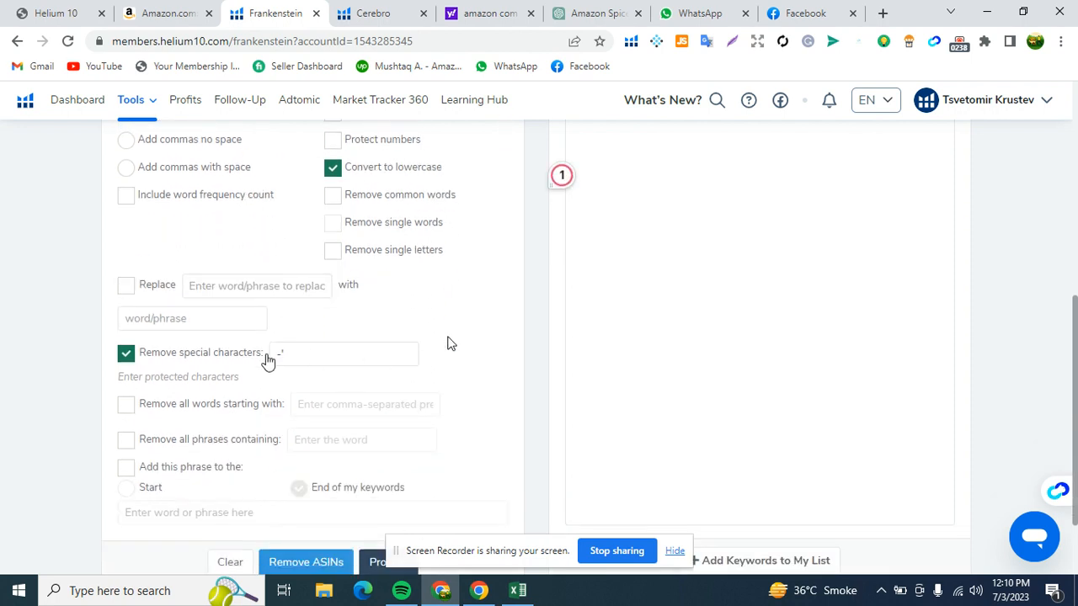
{"action": "scroll", "coordinate": [320, 373], "scroll_direction": "down", "scroll_amount": 2}
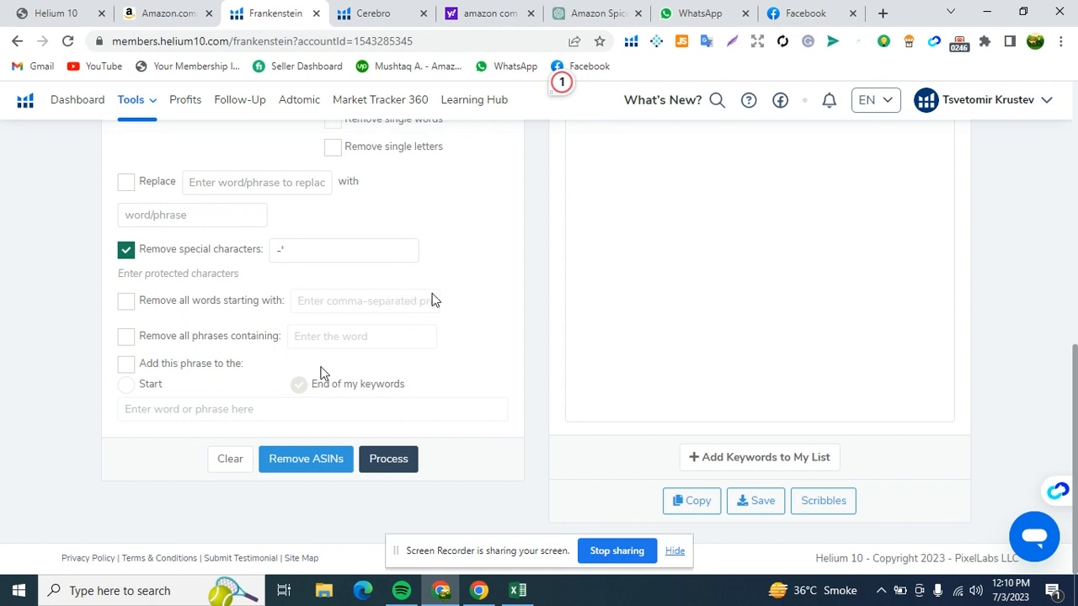
{"action": "scroll", "coordinate": [464, 292], "scroll_direction": "up", "scroll_amount": 6}
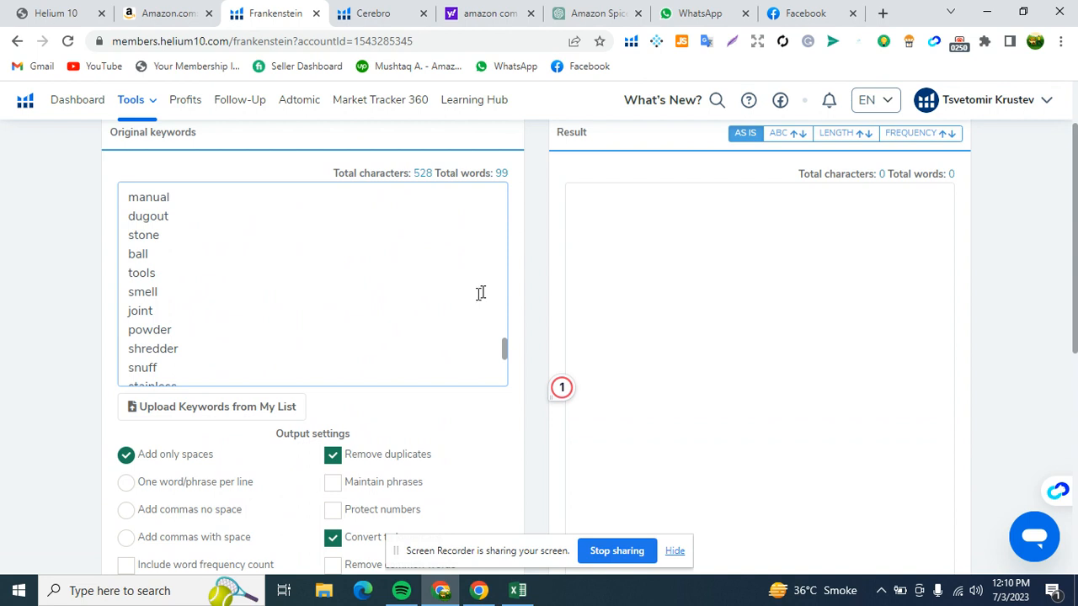
{"action": "scroll", "coordinate": [480, 292], "scroll_direction": "up", "scroll_amount": 2}
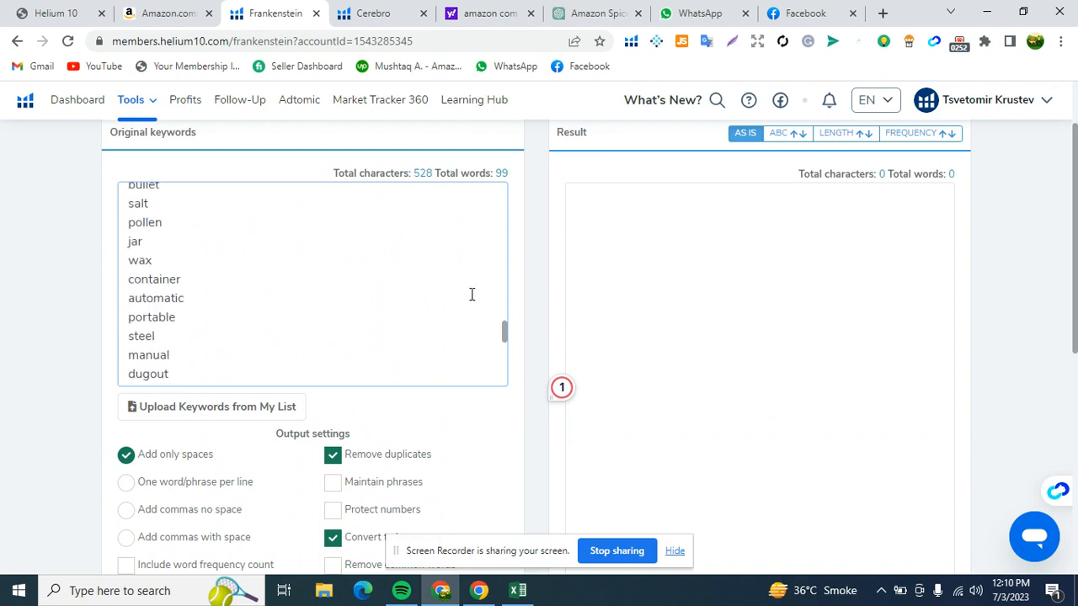
{"action": "scroll", "coordinate": [308, 277], "scroll_direction": "up", "scroll_amount": 10}
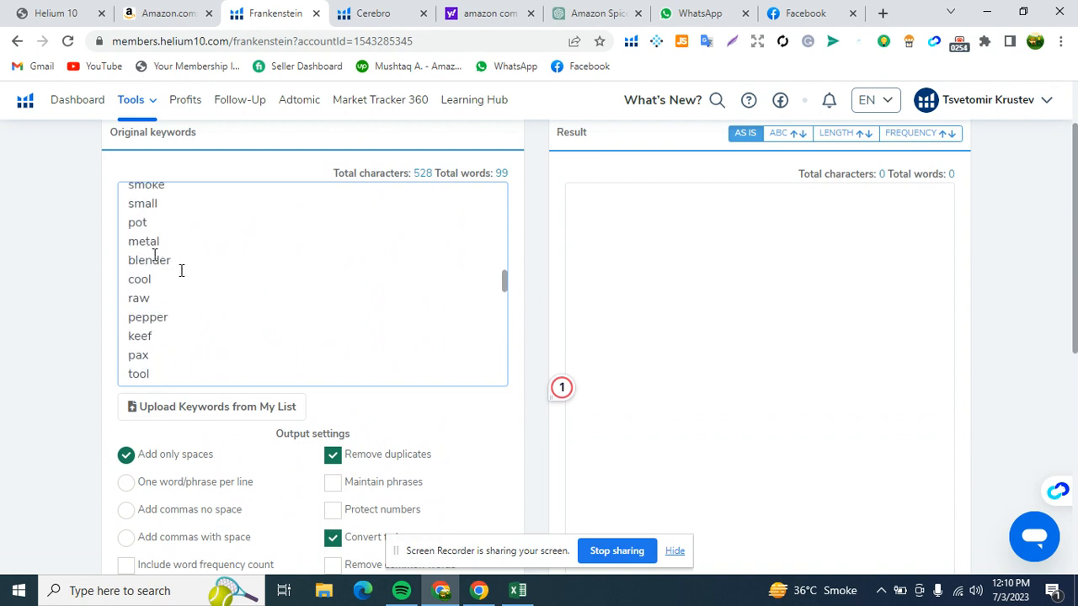
{"action": "scroll", "coordinate": [312, 295], "scroll_direction": "down", "scroll_amount": 12}
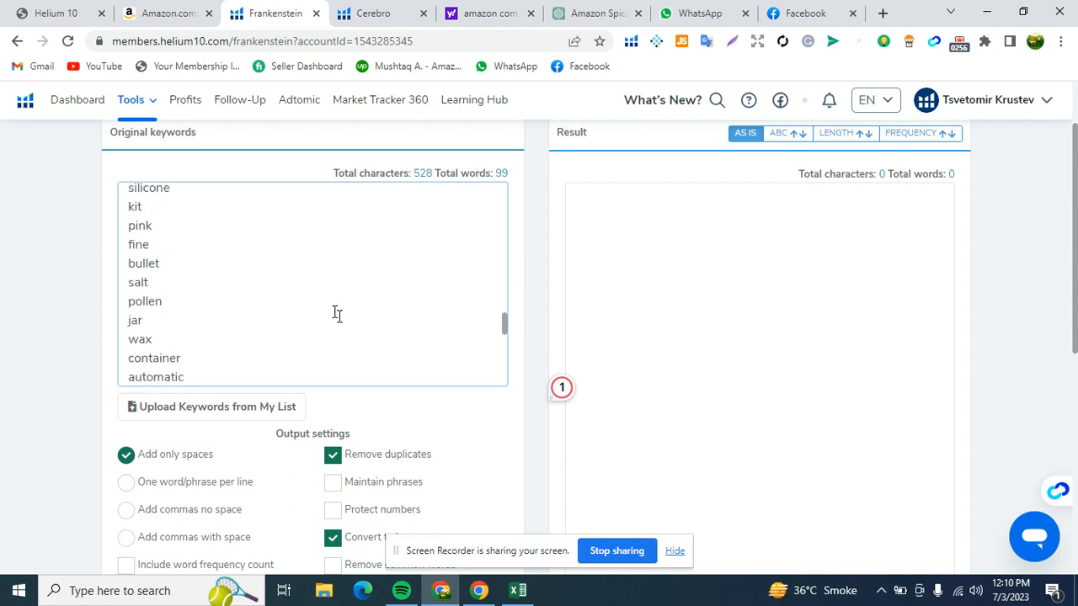
- Process the keywords with the current output settings and highlight the result's total character count
{"action": "scroll", "coordinate": [417, 359], "scroll_direction": "down", "scroll_amount": 6}
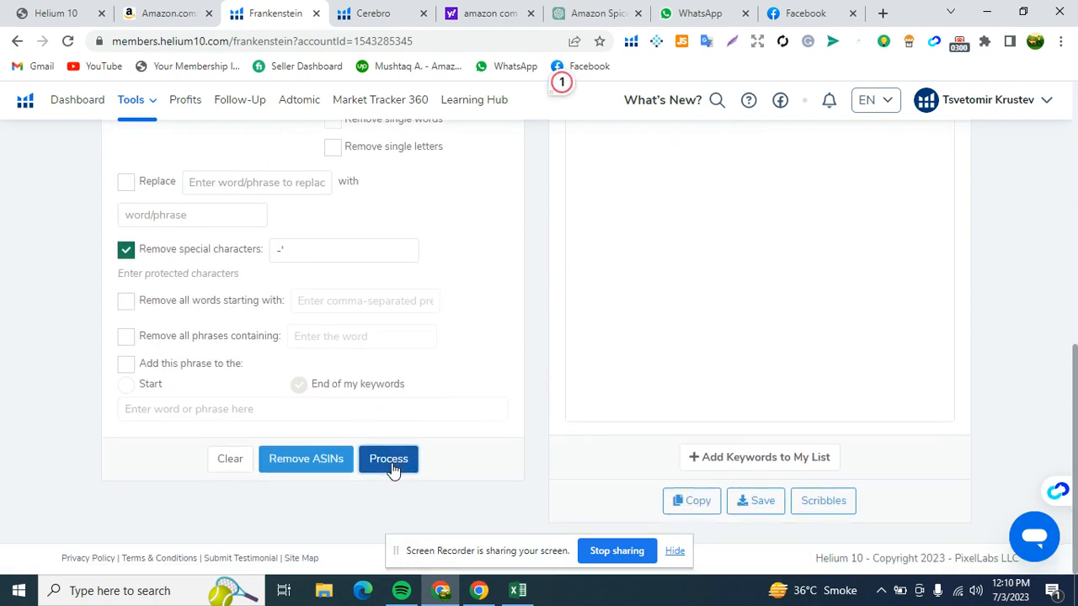
{"action": "left_click", "coordinate": [388, 459]}
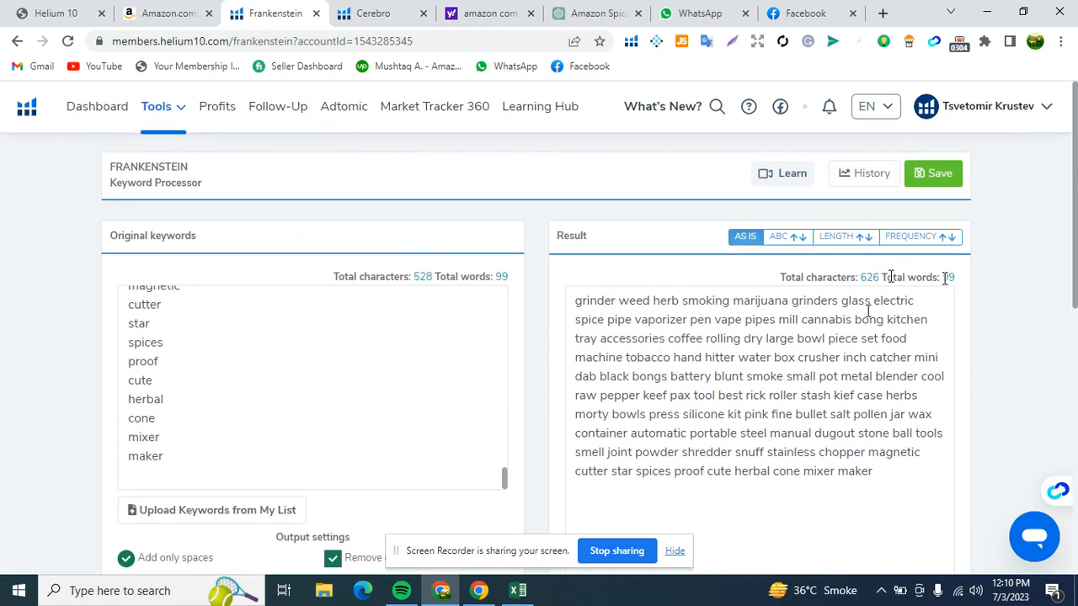
{"action": "left_click_drag", "start_coordinate": [781, 276], "coordinate": [882, 272]}
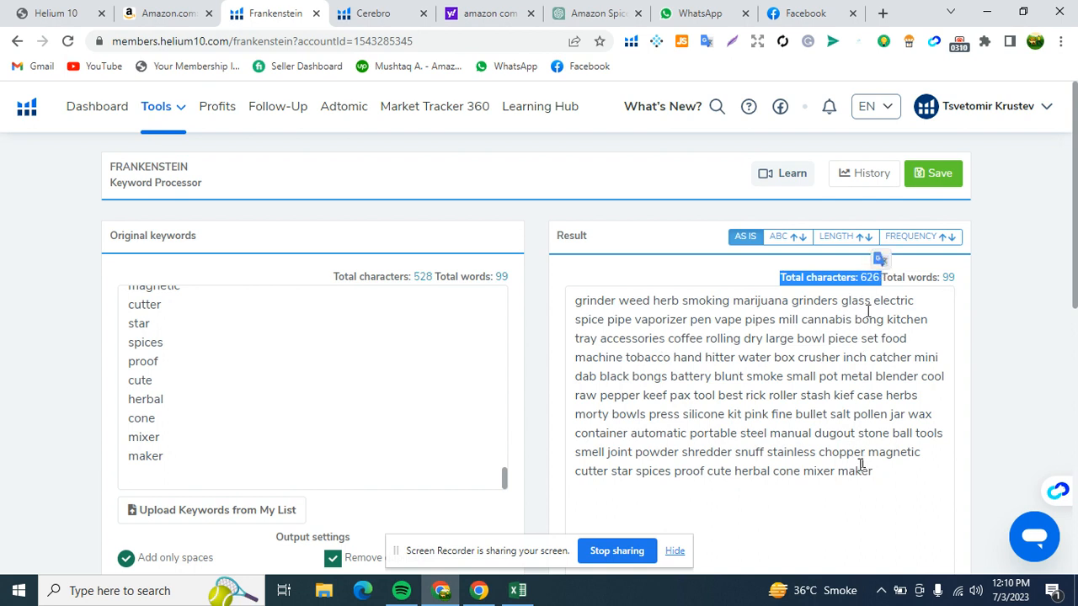
- Shorten the Result text by deleting everything after "mini", from "dab" through "maker"
{"action": "left_click_drag", "start_coordinate": [873, 471], "coordinate": [568, 414]}
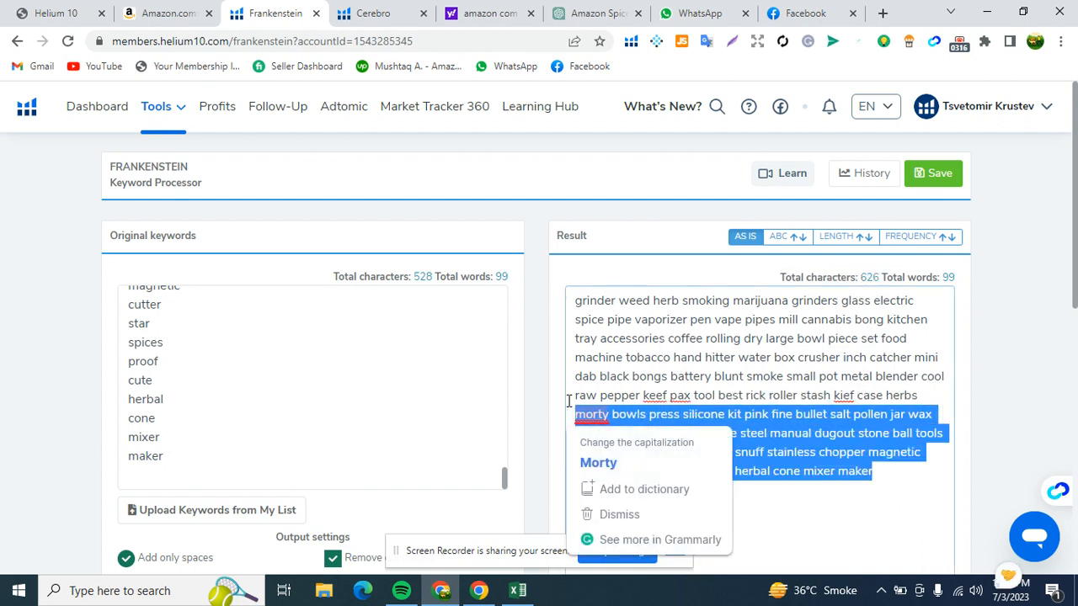
{"action": "key", "text": "BackSpace"}
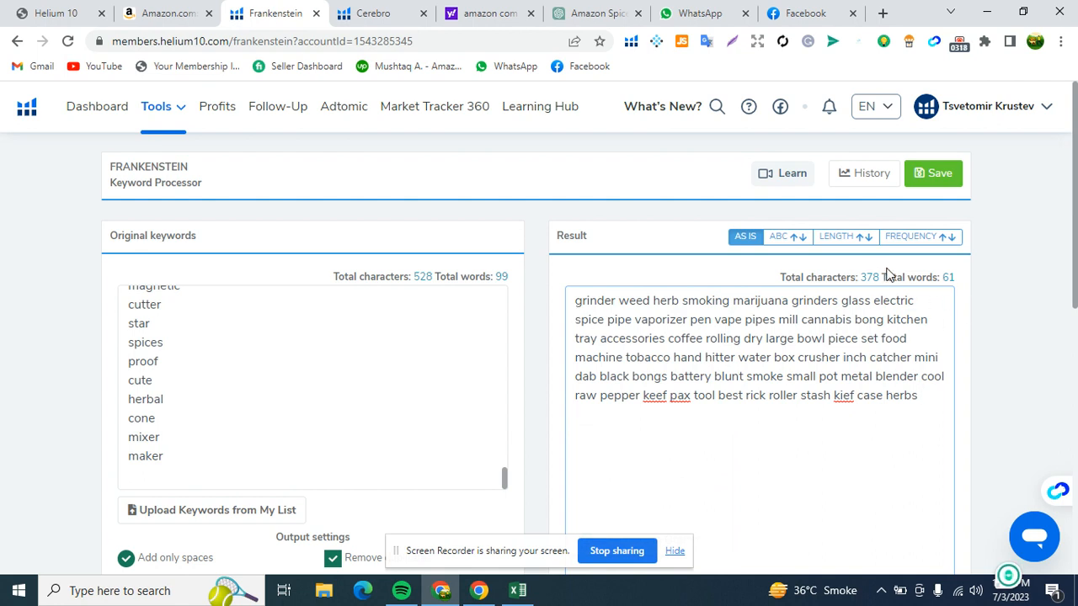
{"action": "mouse_move", "coordinate": [927, 400]}
{"action": "left_mouse_down"}
{"action": "mouse_move", "coordinate": [876, 377]}
{"action": "mouse_move", "coordinate": [873, 364]}
{"action": "mouse_move", "coordinate": [875, 377]}
{"action": "mouse_move", "coordinate": [582, 377]}
{"action": "left_mouse_up"}
{"action": "key", "text": "BackSpace"}
{"action": "key", "text": "BackSpace"}
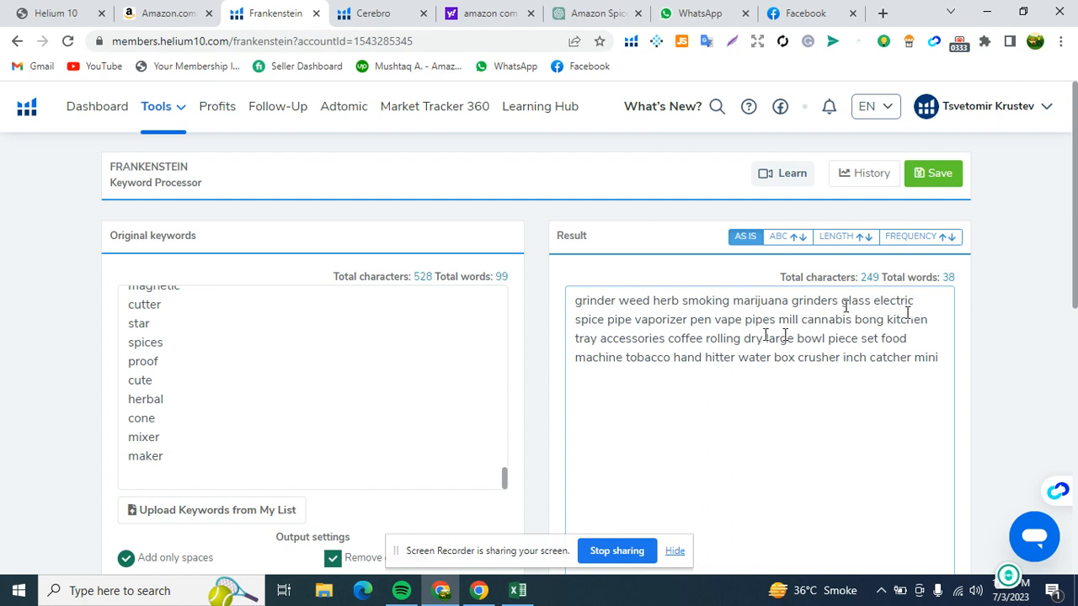
- Remove the irrelevant words "glass", "bowl" and "tray" from the Result text
{"action": "triple_click", "coordinate": [848, 305]}
{"action": "double_click", "coordinate": [856, 307]}
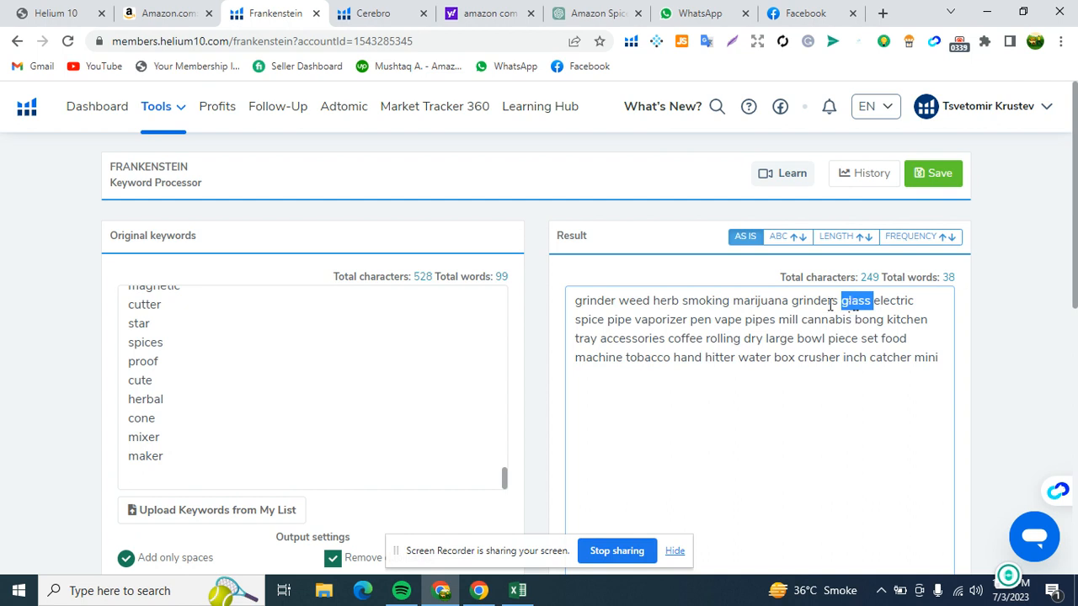
{"action": "key", "text": "BackSpace"}
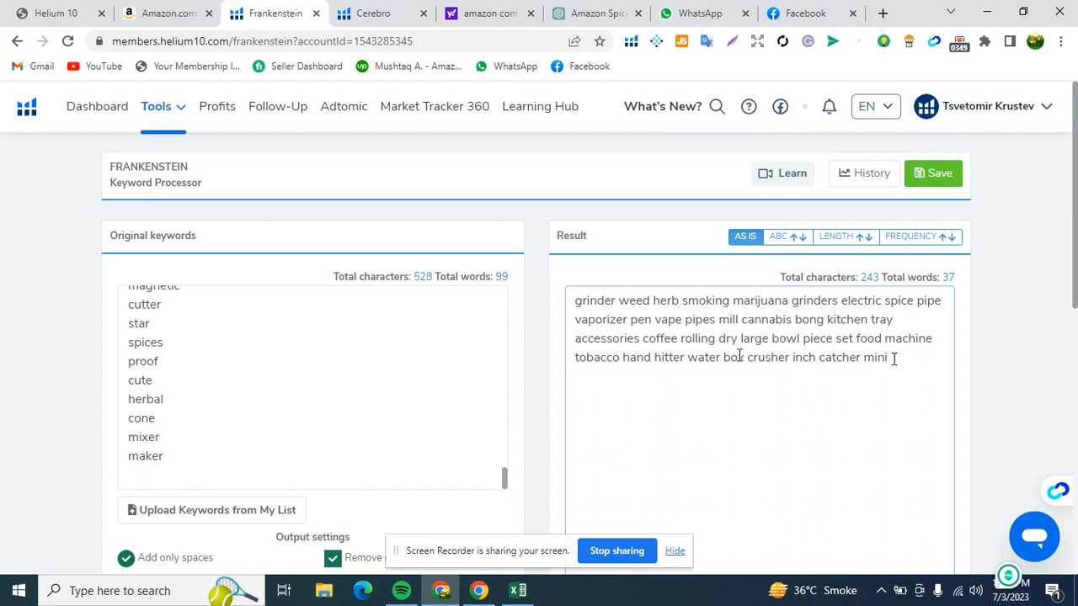
{"action": "double_click", "coordinate": [786, 342]}
{"action": "key", "text": "BackSpace"}
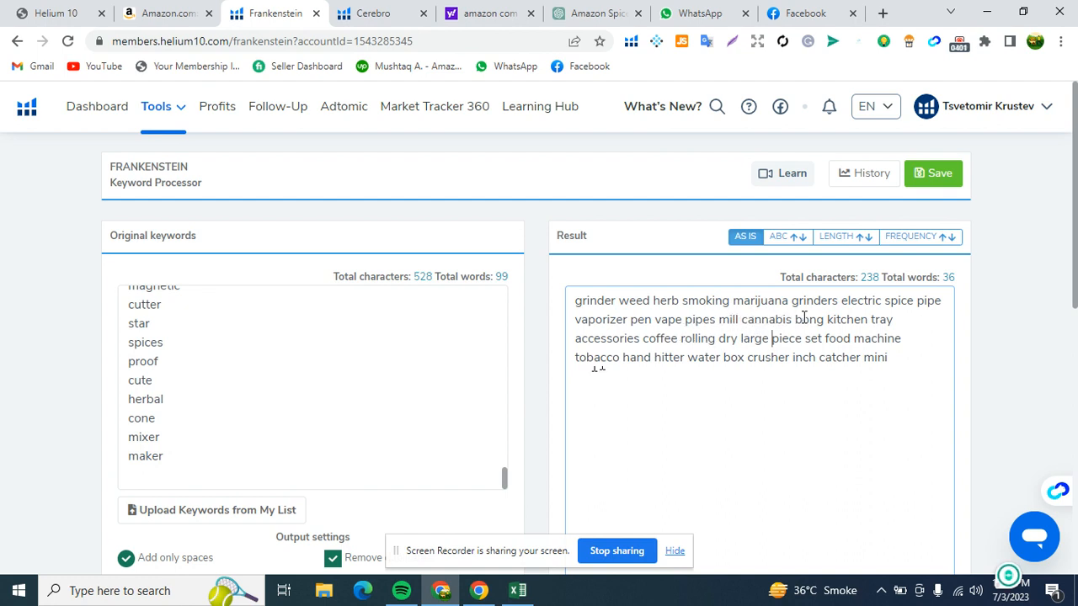
{"action": "double_click", "coordinate": [881, 325]}
{"action": "key", "text": "BackSpace"}
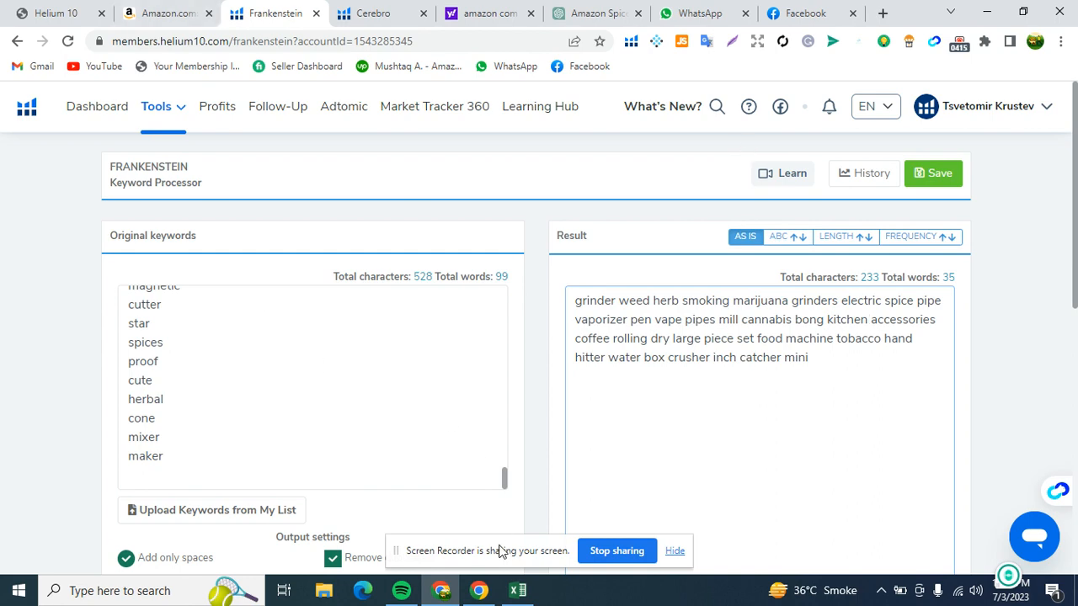
- Switch to the Excel sheet text2023-07-03 and examine the keywords below row 100 in column A for further relevant words
{"action": "left_click", "coordinate": [517, 590]}
{"action": "scroll", "coordinate": [193, 358], "scroll_direction": "down", "scroll_amount": 12}
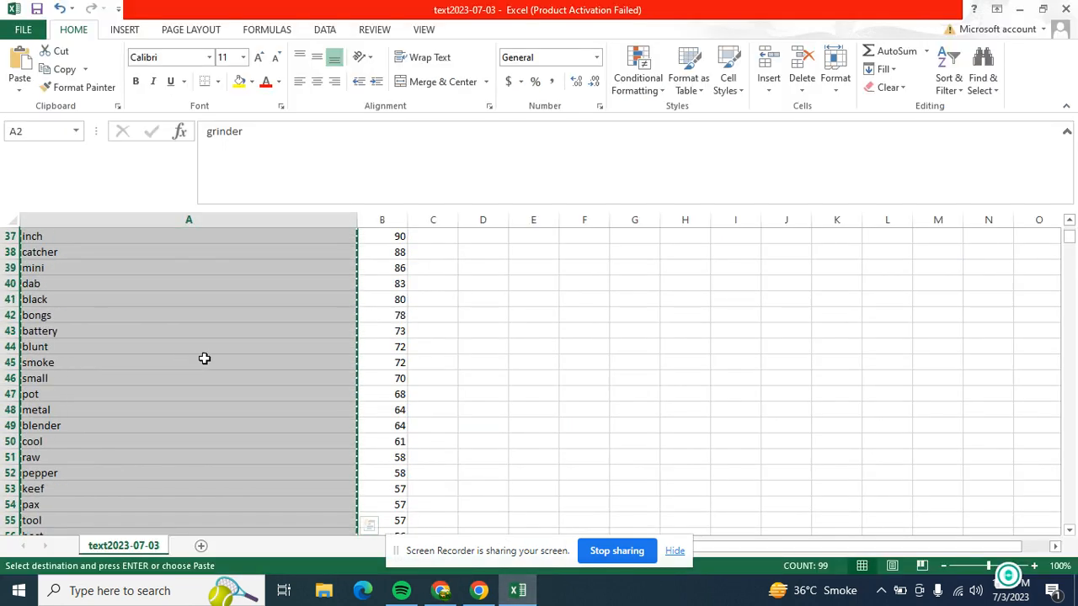
{"action": "scroll", "coordinate": [202, 362], "scroll_direction": "down", "scroll_amount": 20}
{"action": "scroll", "coordinate": [190, 377], "scroll_direction": "up", "scroll_amount": 3}
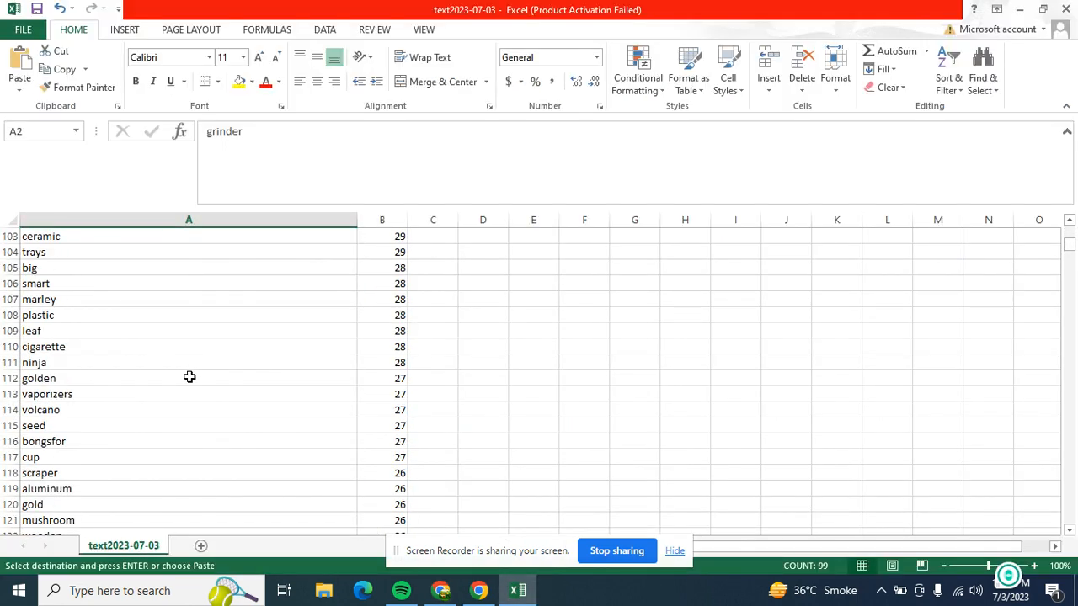
{"action": "scroll", "coordinate": [190, 377], "scroll_direction": "up", "scroll_amount": 2}
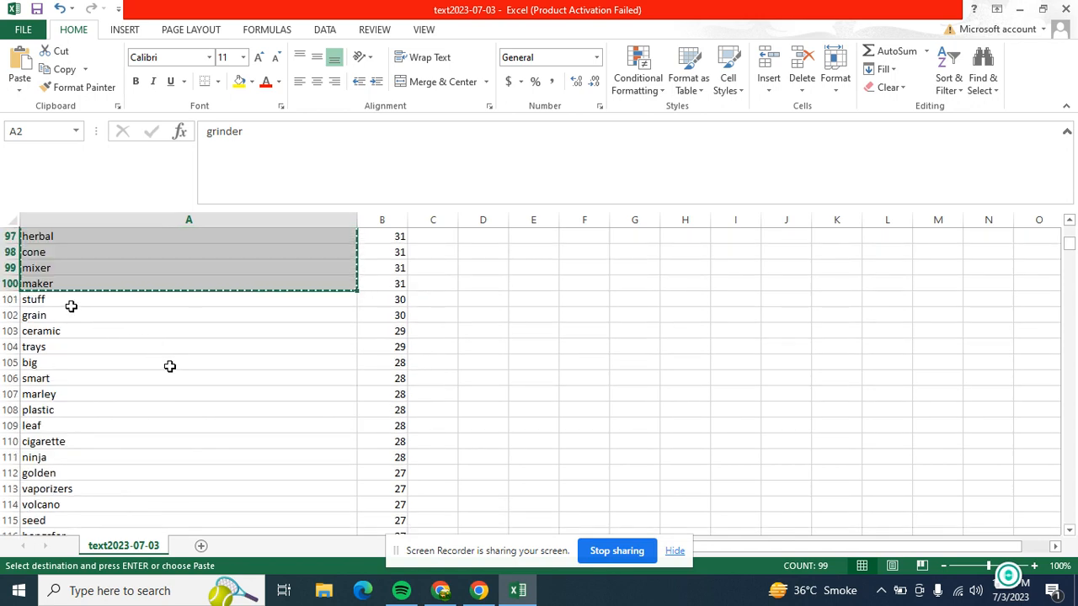
{"action": "scroll", "coordinate": [73, 376], "scroll_direction": "down", "scroll_amount": 1}
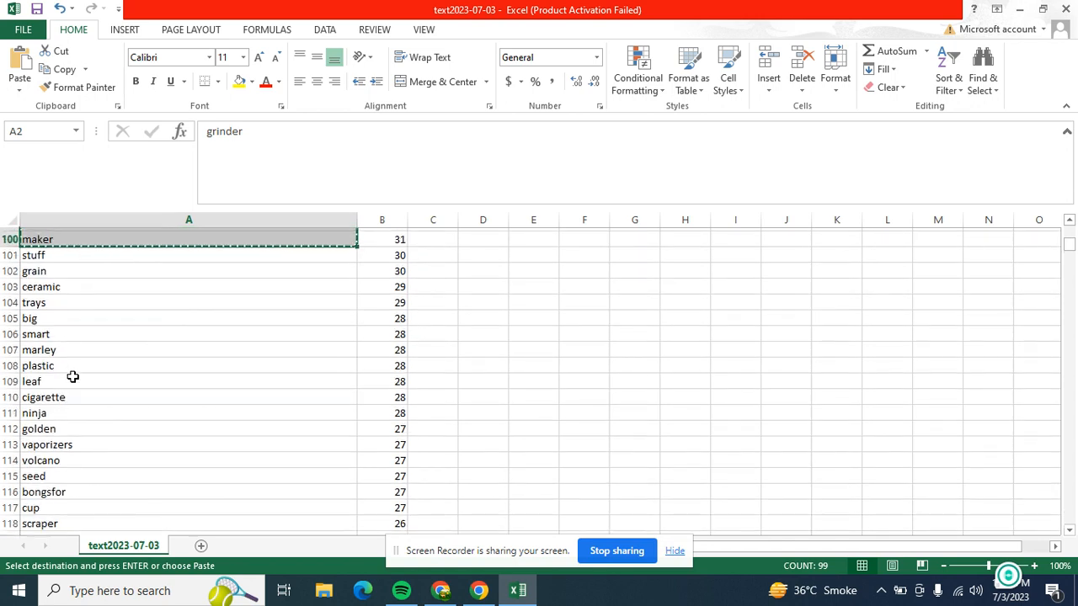
{"action": "scroll", "coordinate": [68, 419], "scroll_direction": "down", "scroll_amount": 1}
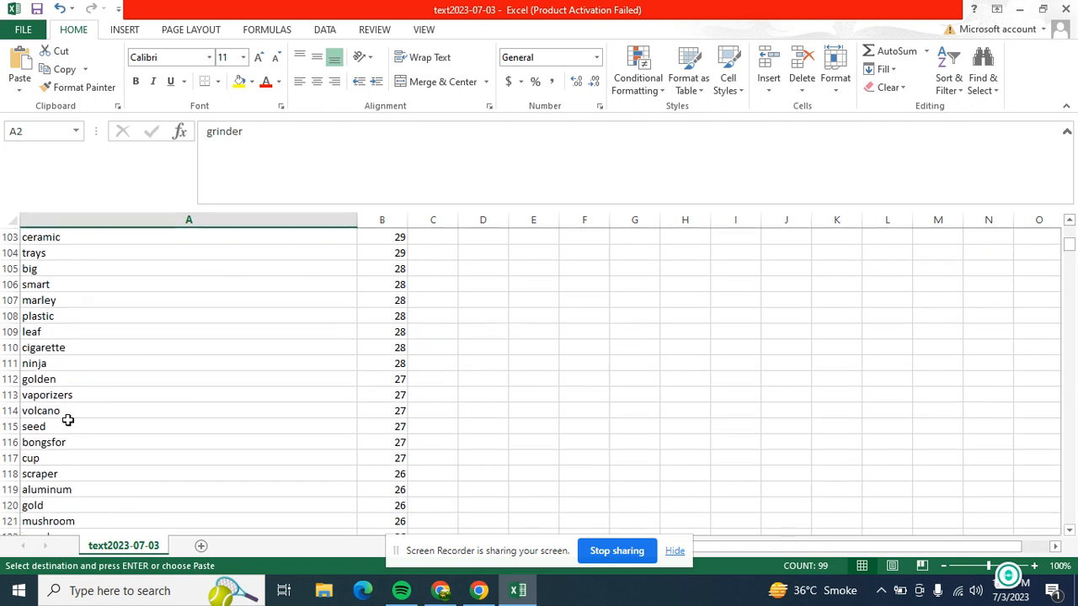
{"action": "scroll", "coordinate": [84, 421], "scroll_direction": "down", "scroll_amount": 1}
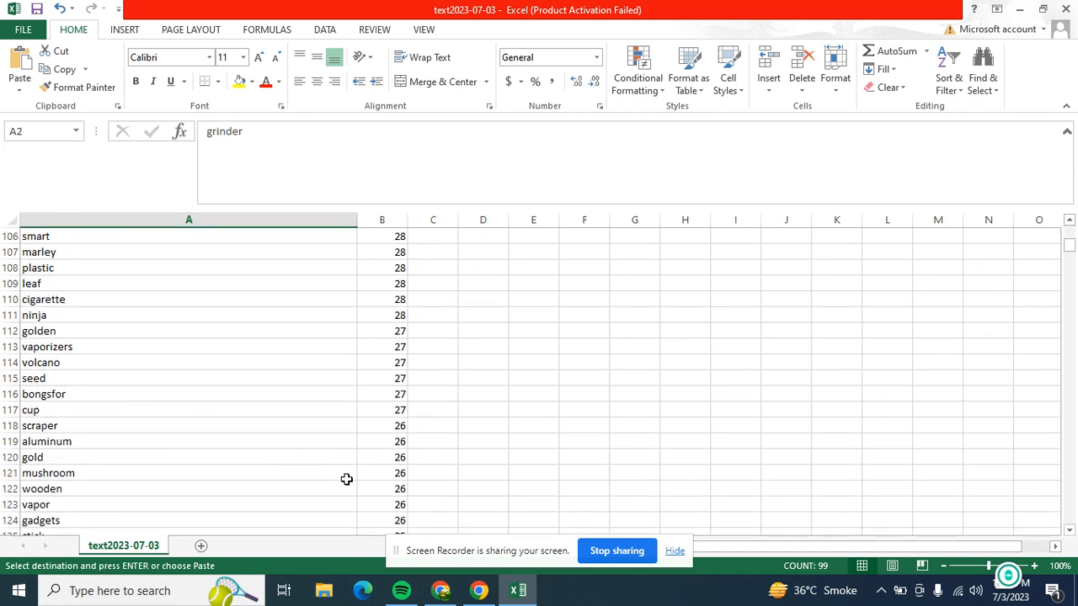
{"action": "scroll", "coordinate": [151, 421], "scroll_direction": "down", "scroll_amount": 1}
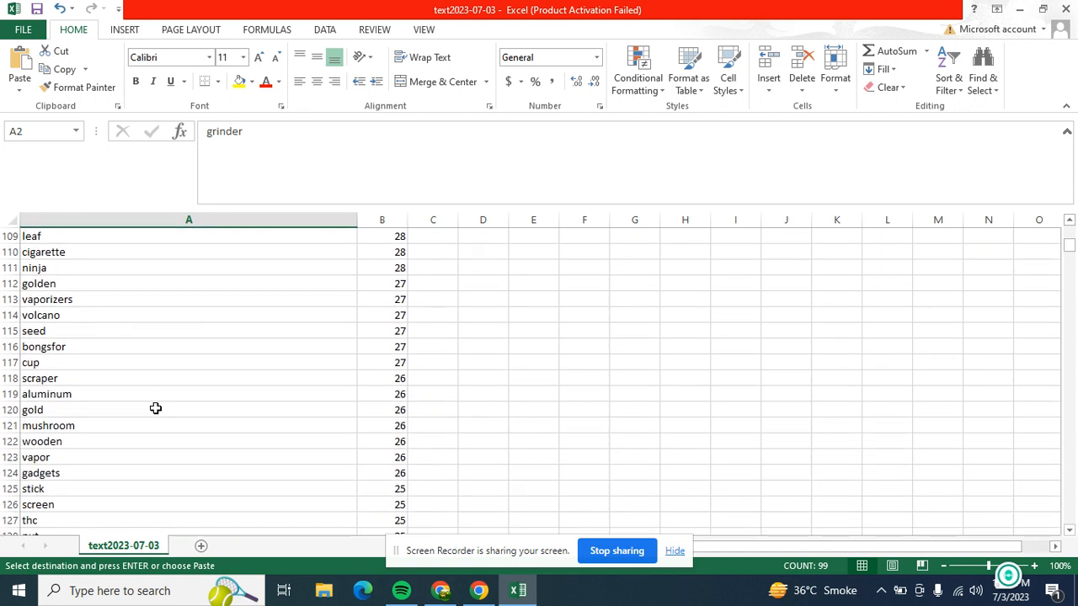
{"action": "left_click", "coordinate": [75, 379]}
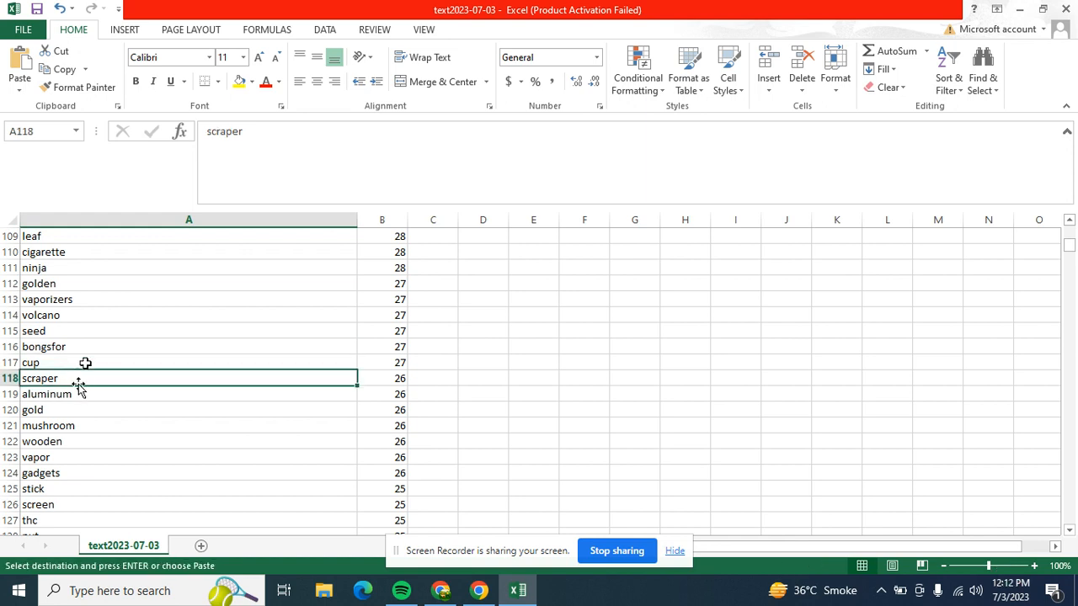
{"action": "left_click", "coordinate": [85, 442]}
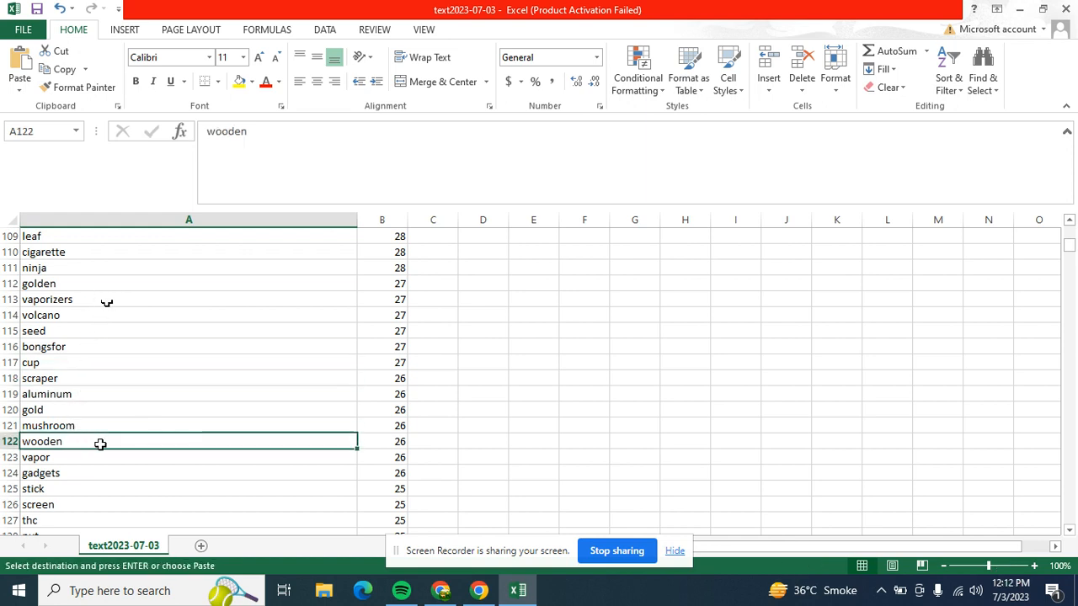
{"action": "scroll", "coordinate": [159, 433], "scroll_direction": "down", "scroll_amount": 3}
{"action": "scroll", "coordinate": [109, 431], "scroll_direction": "down", "scroll_amount": 2}
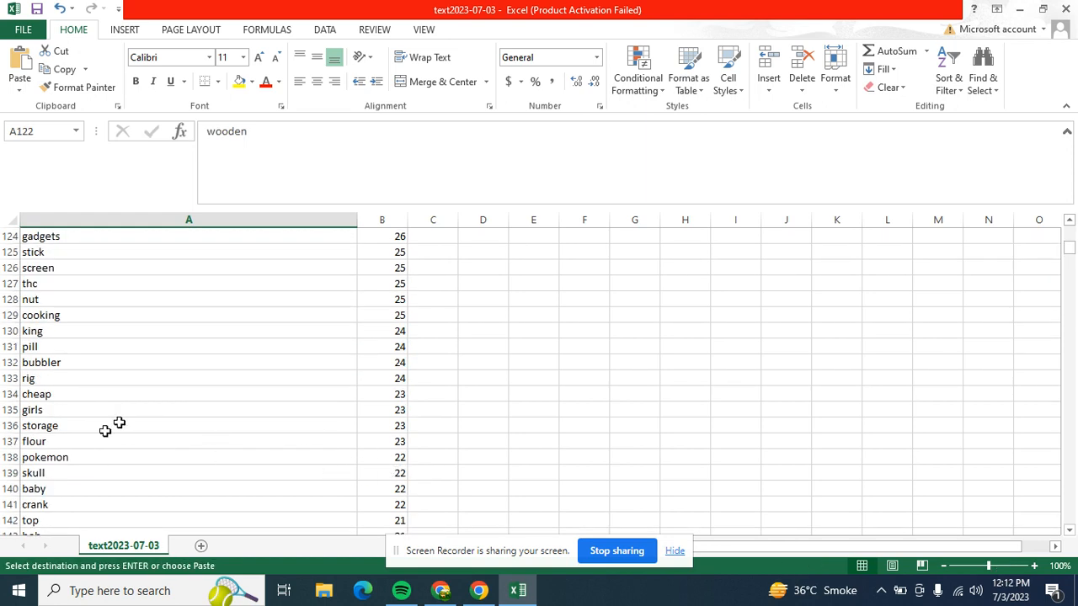
{"action": "scroll", "coordinate": [210, 362], "scroll_direction": "down", "scroll_amount": 1}
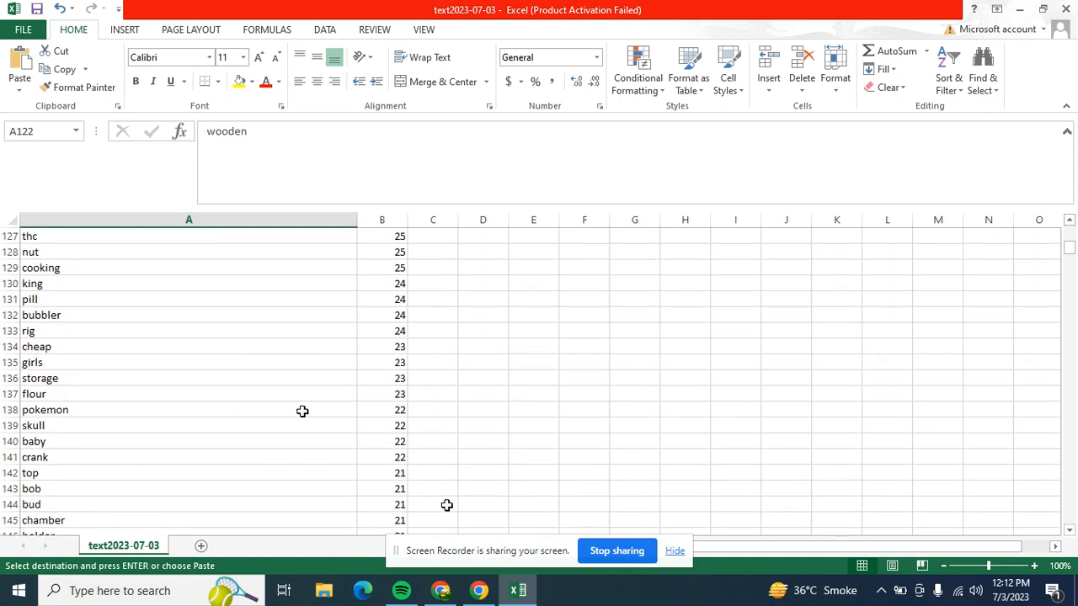
- Return to Frankenstein in the browser and append the words "men women adults gift" after "mini" in the Result text
{"action": "left_click", "coordinate": [478, 592]}
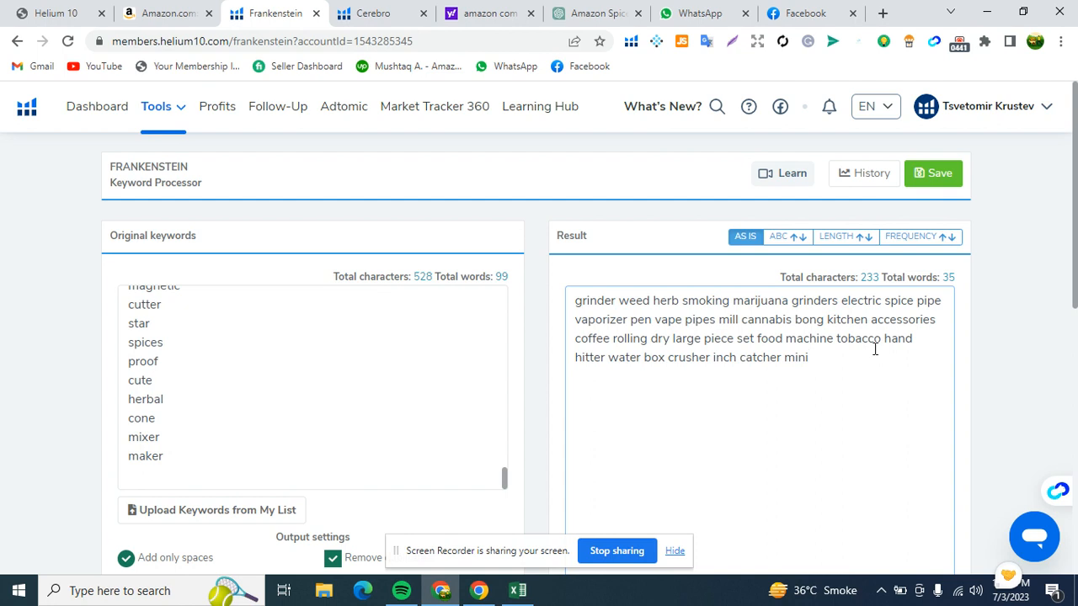
{"action": "type", "text": "men women"}
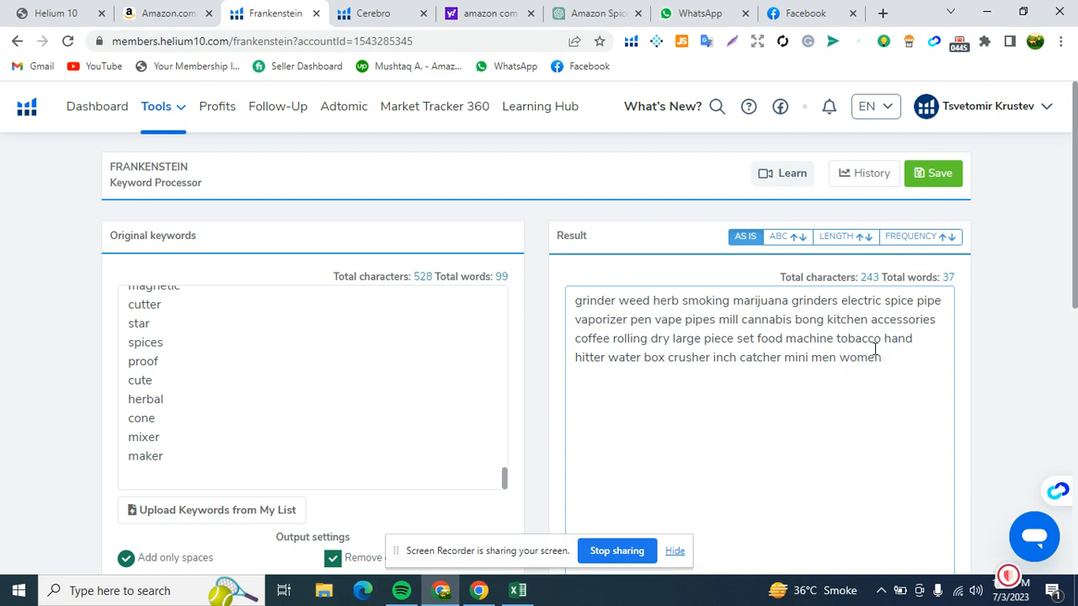
{"action": "type", "text": " adligf gift"}
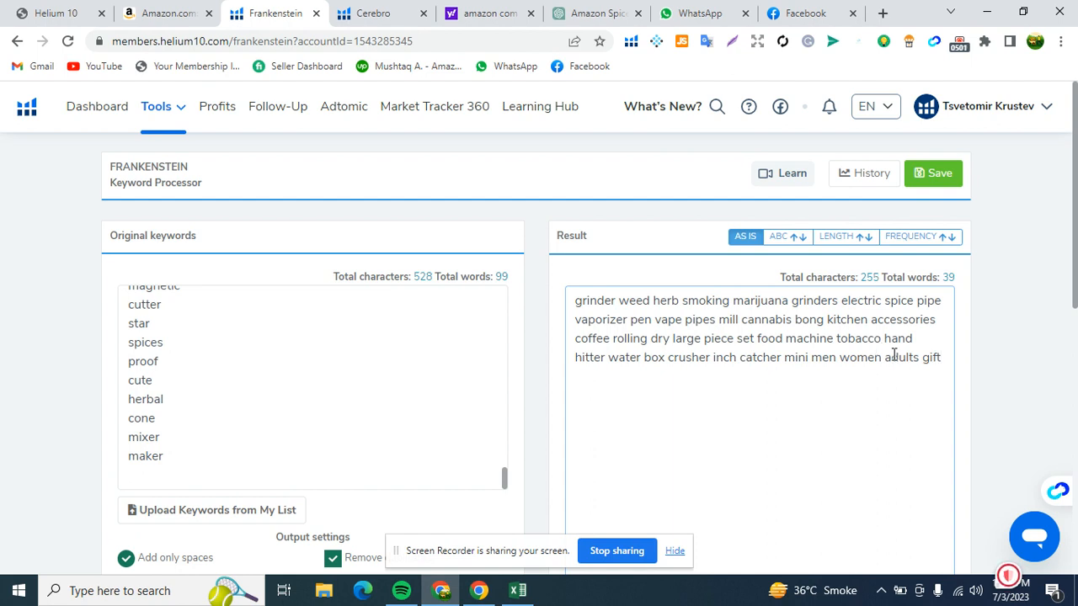
- Remove the word "adults" from the Result text and copy the finished keyword set
{"action": "double_click", "coordinate": [893, 355]}
{"action": "key", "text": "BackSpace"}
{"action": "scroll", "coordinate": [655, 450], "scroll_direction": "down", "scroll_amount": 8}
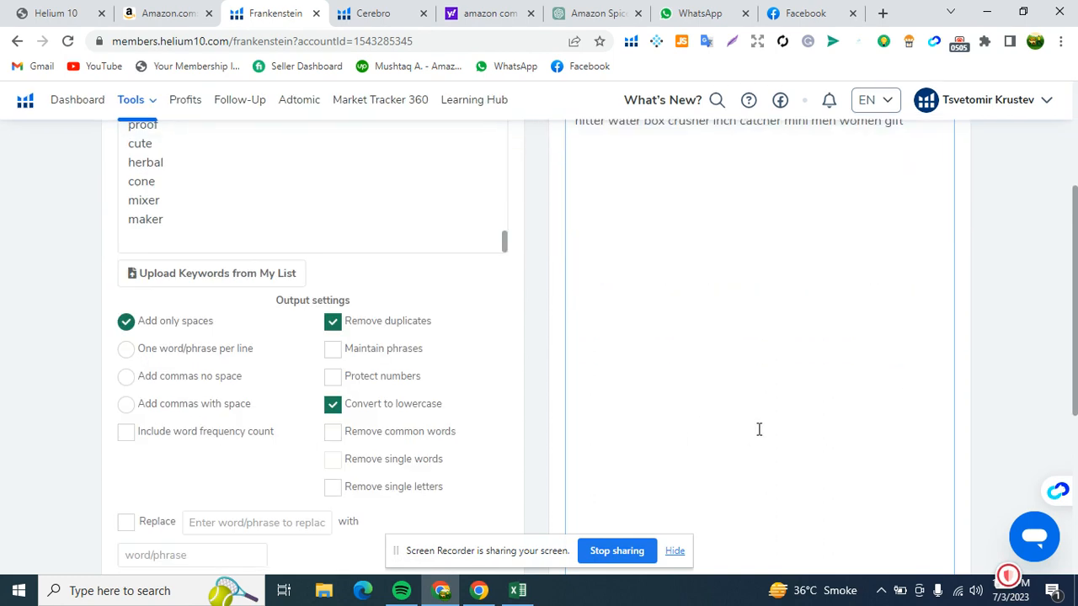
{"action": "left_click", "coordinate": [696, 502]}
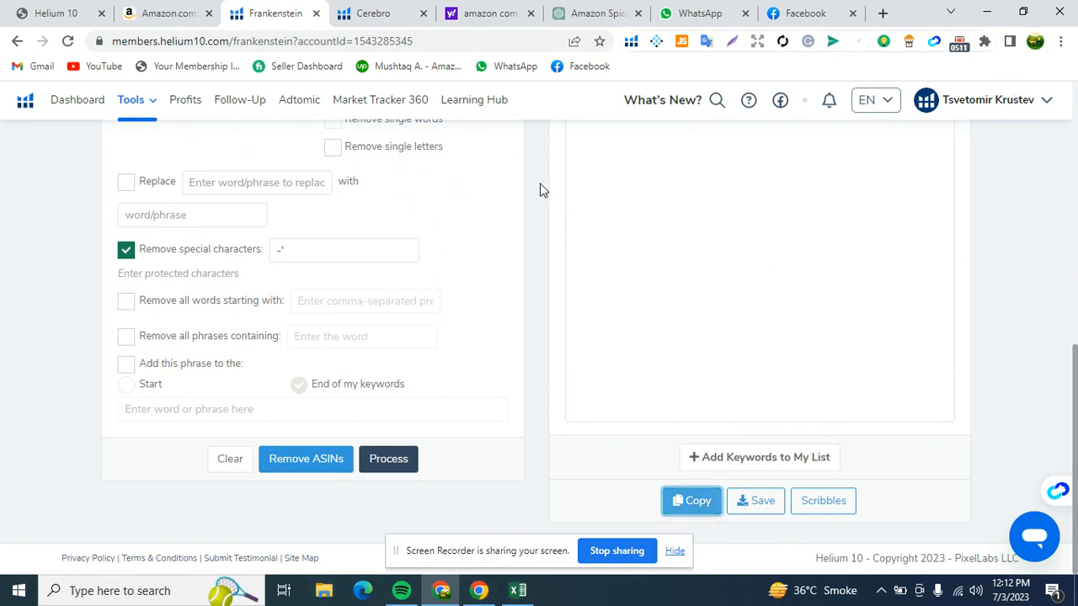
{"action": "scroll", "coordinate": [563, 205], "scroll_direction": "up", "scroll_amount": 10}
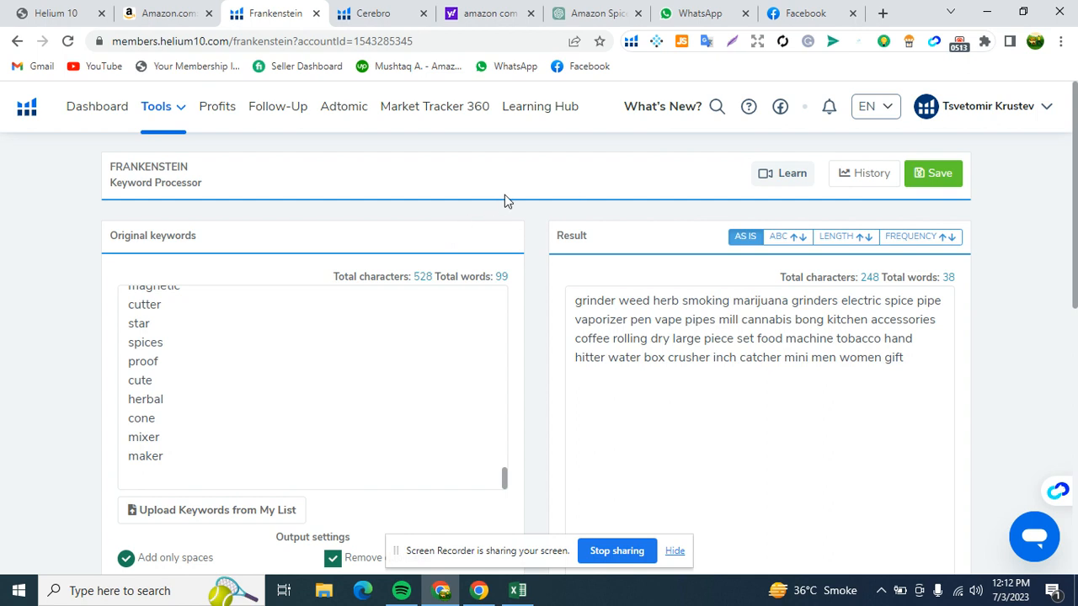